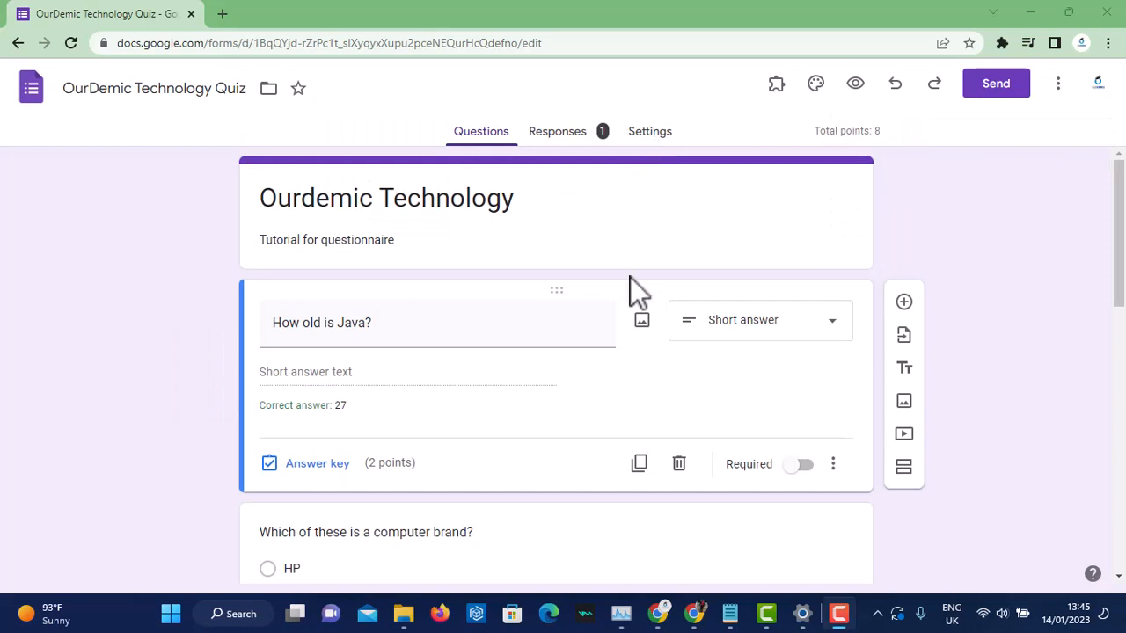
{"action": "scroll", "coordinate": [597, 364], "scroll_direction": "down", "scroll_amount": 10}
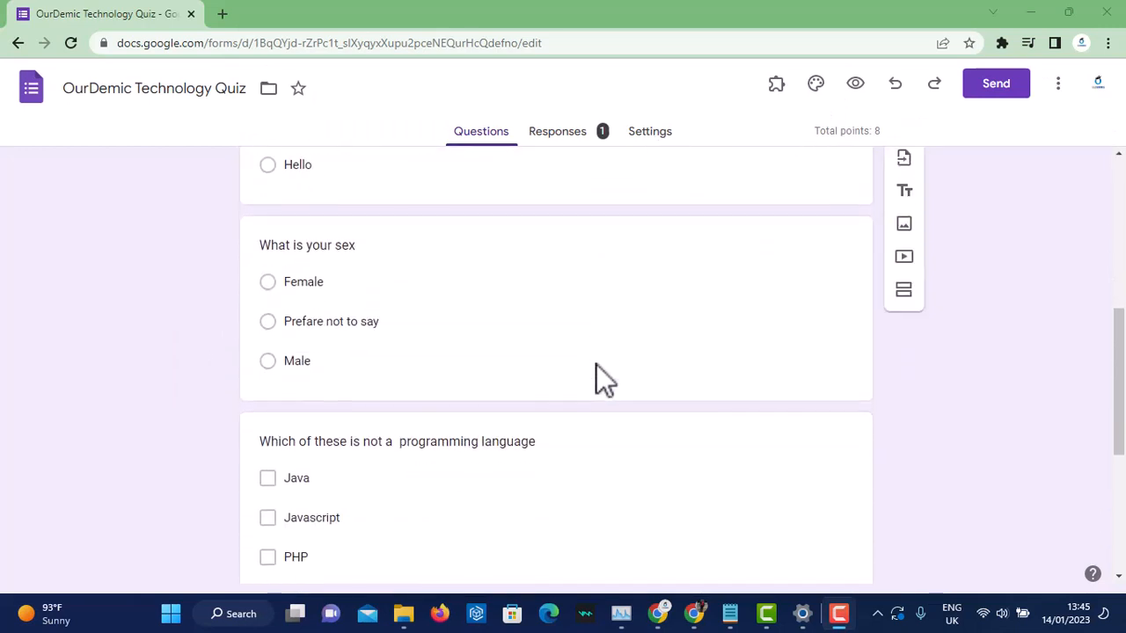
{"action": "scroll", "coordinate": [597, 364], "scroll_direction": "up", "scroll_amount": 10}
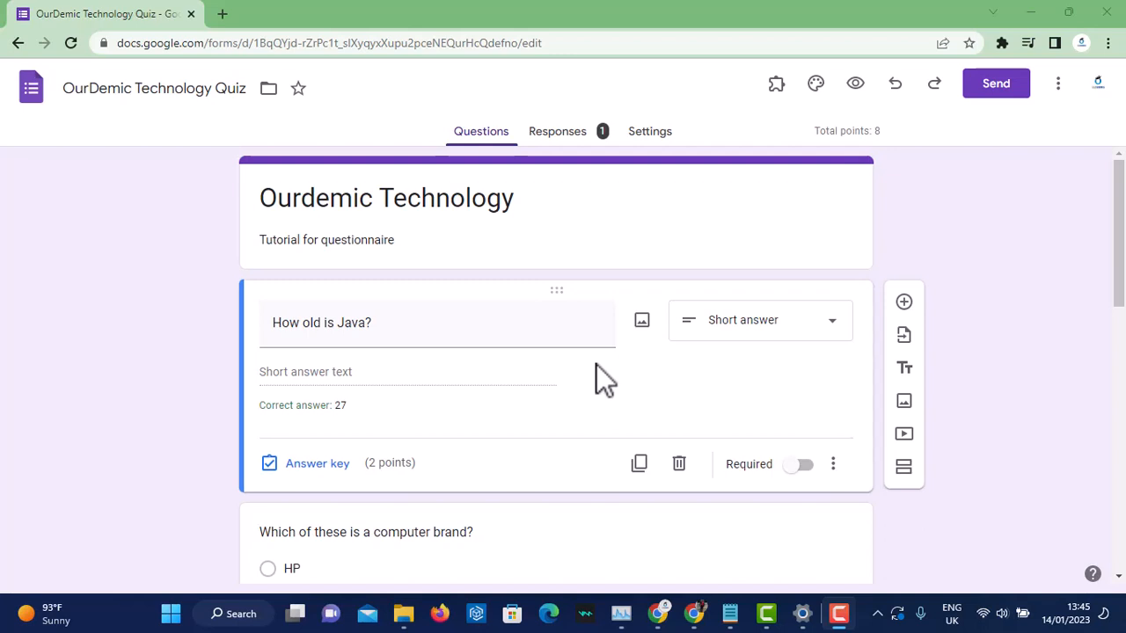
{"action": "scroll", "coordinate": [596, 364], "scroll_direction": "down", "scroll_amount": 1}
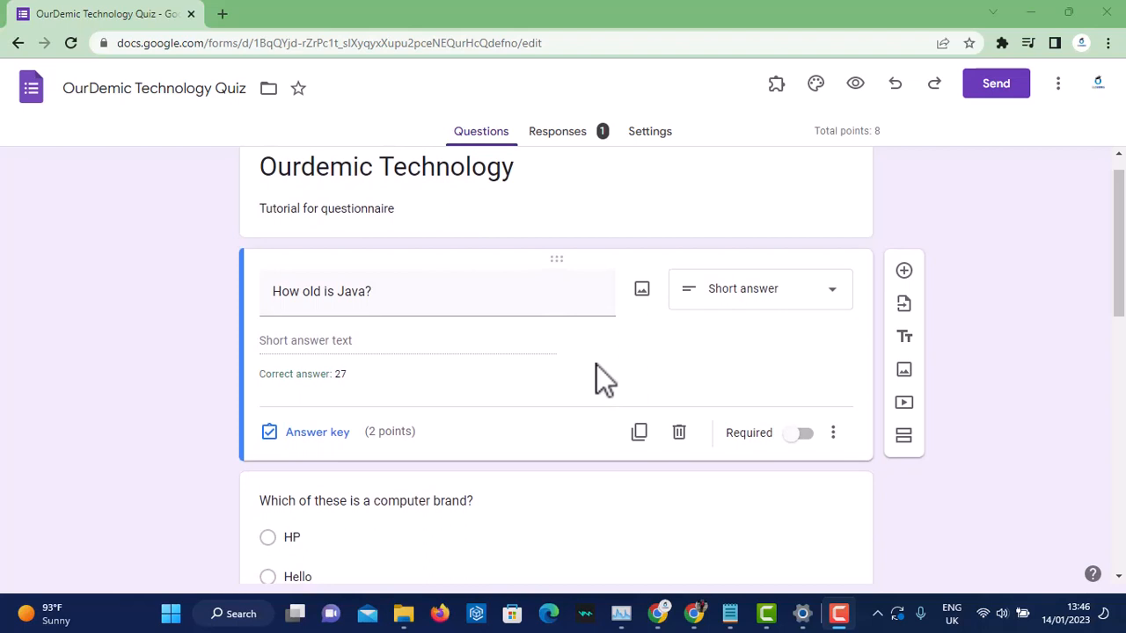
{"action": "scroll", "coordinate": [596, 364], "scroll_direction": "down", "scroll_amount": 3}
{"action": "scroll", "coordinate": [597, 364], "scroll_direction": "up", "scroll_amount": 4}
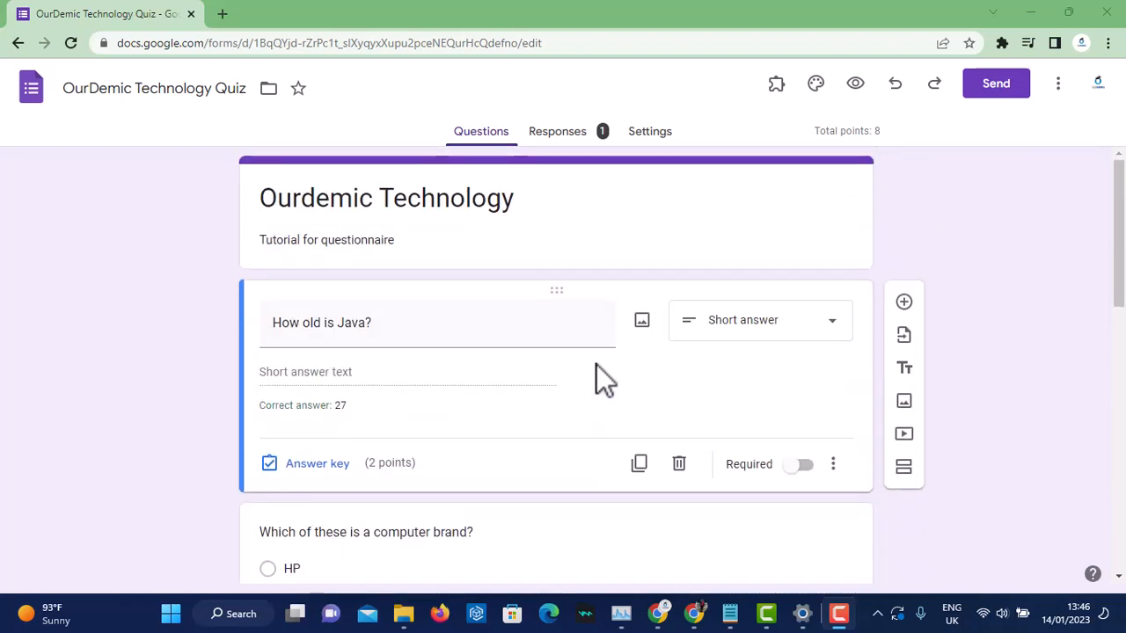
{"action": "scroll", "coordinate": [596, 364], "scroll_direction": "down", "scroll_amount": 1}
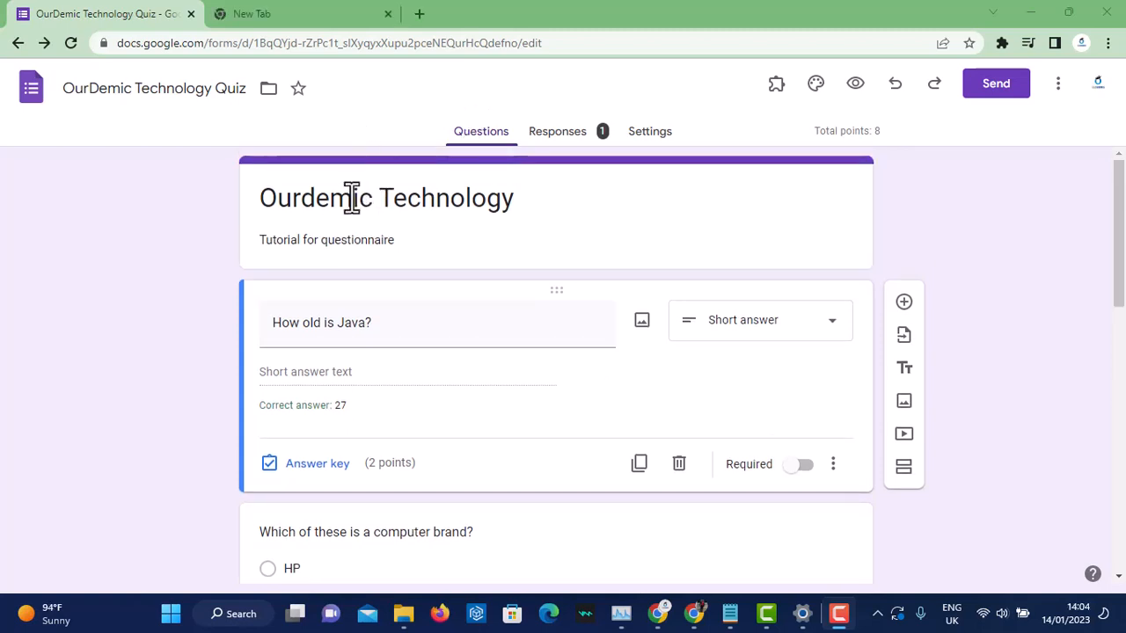
{"action": "left_click", "coordinate": [302, 18]}
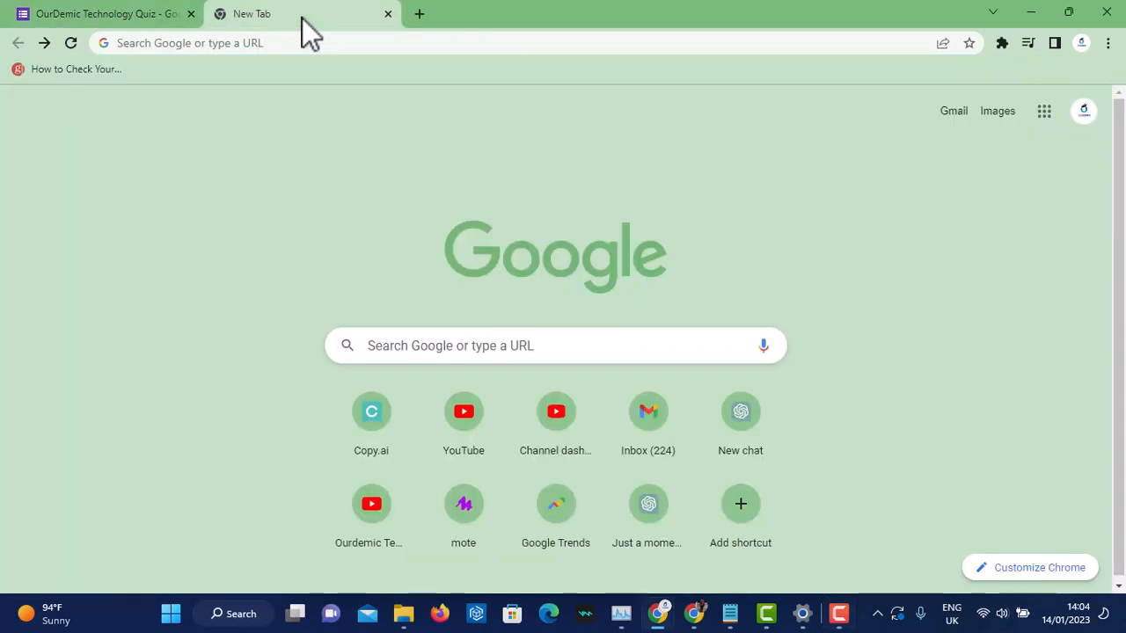
{"action": "left_click", "coordinate": [320, 49]}
{"action": "type", "text": "https://www.mote.com/signup"}
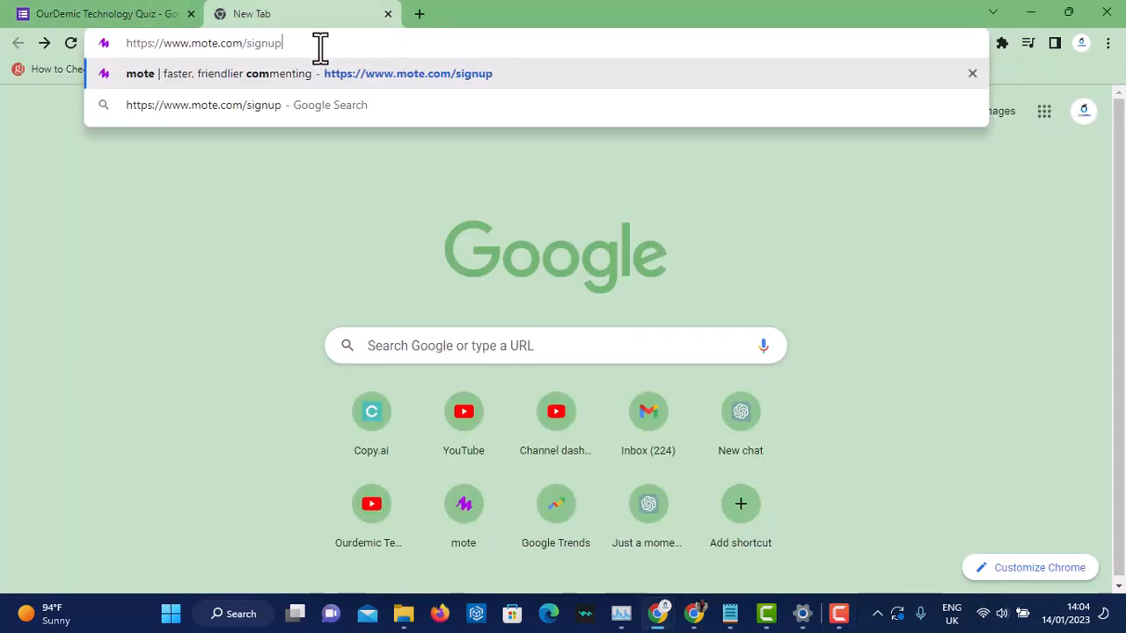
{"action": "key", "text": "Return"}
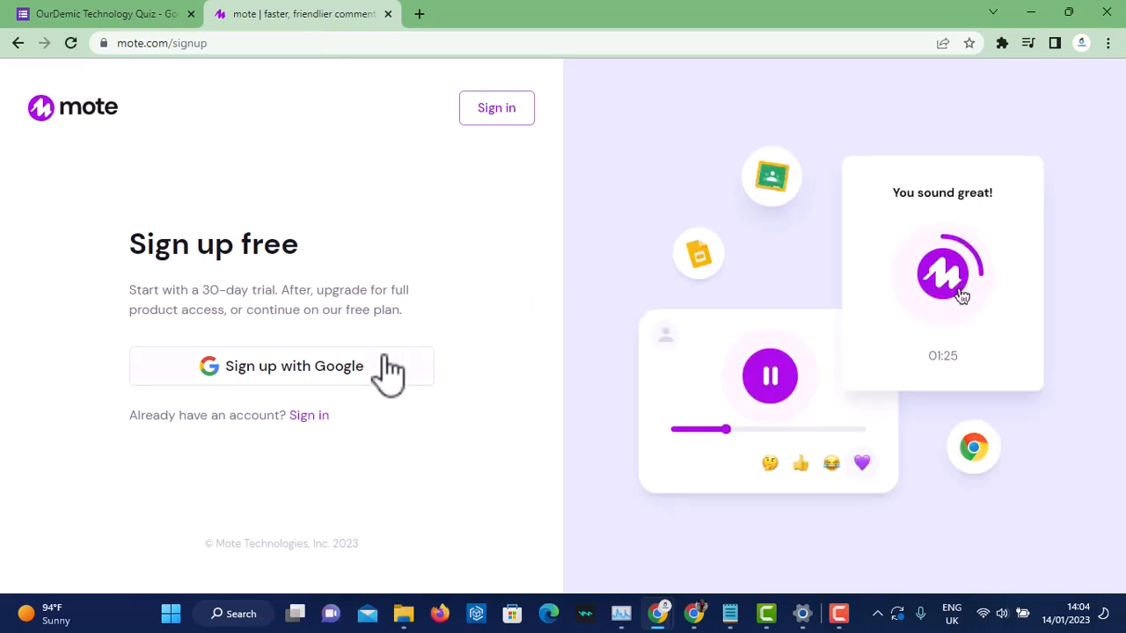
Sign up for Mote with the existing Google account and grant the requested account access
{"action": "left_click", "coordinate": [283, 373]}
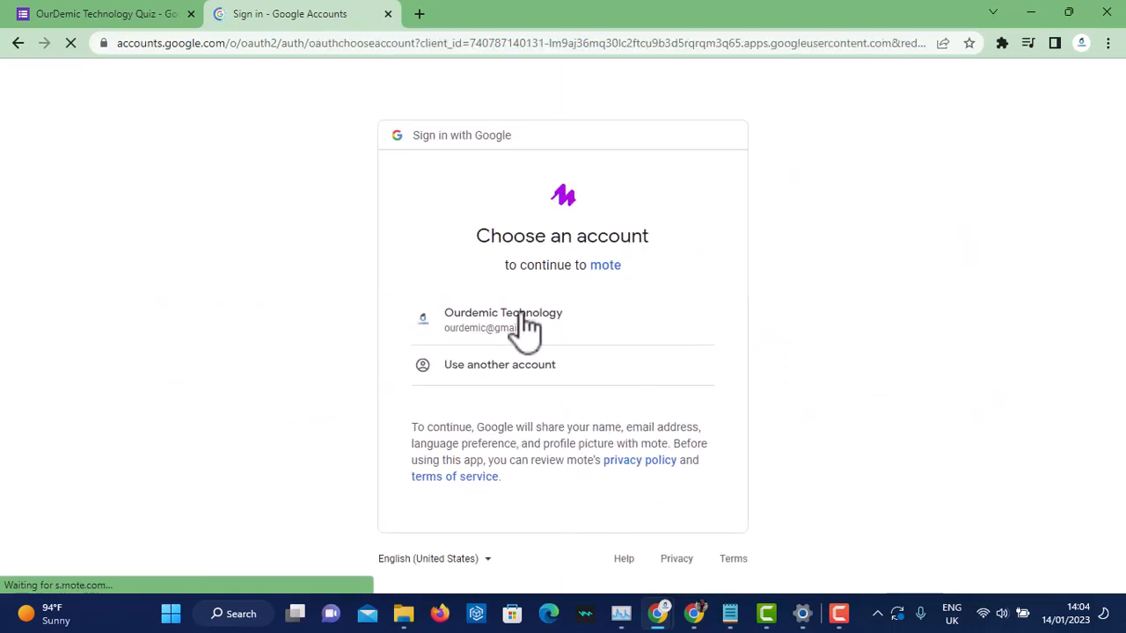
{"action": "left_click", "coordinate": [514, 332]}
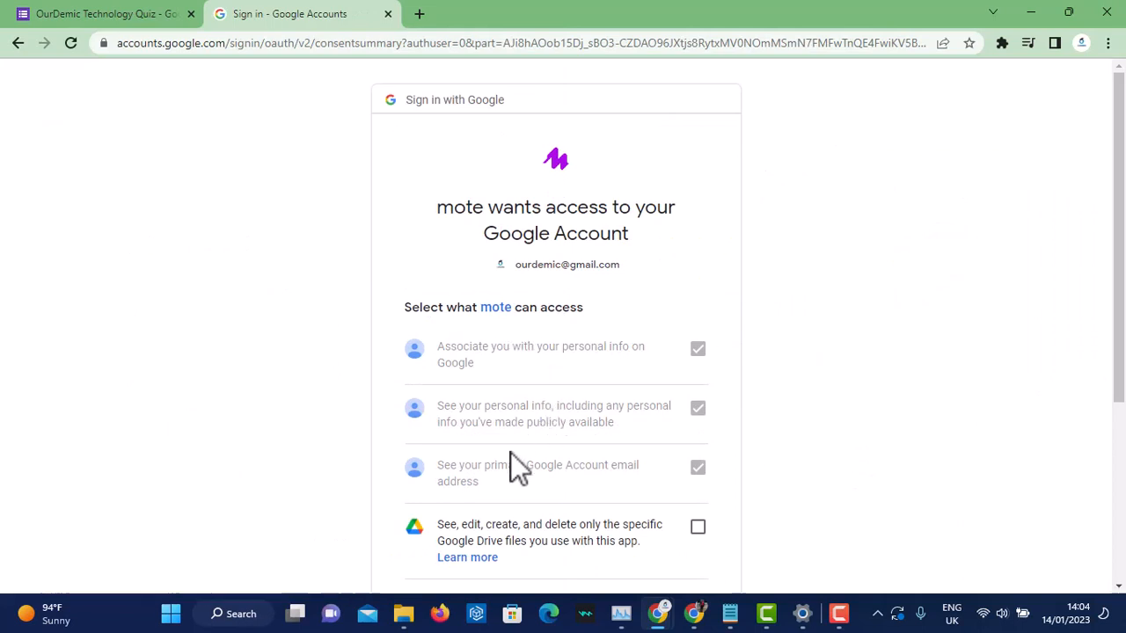
{"action": "scroll", "coordinate": [519, 466], "scroll_direction": "down", "scroll_amount": 3}
{"action": "left_click", "coordinate": [635, 477]}
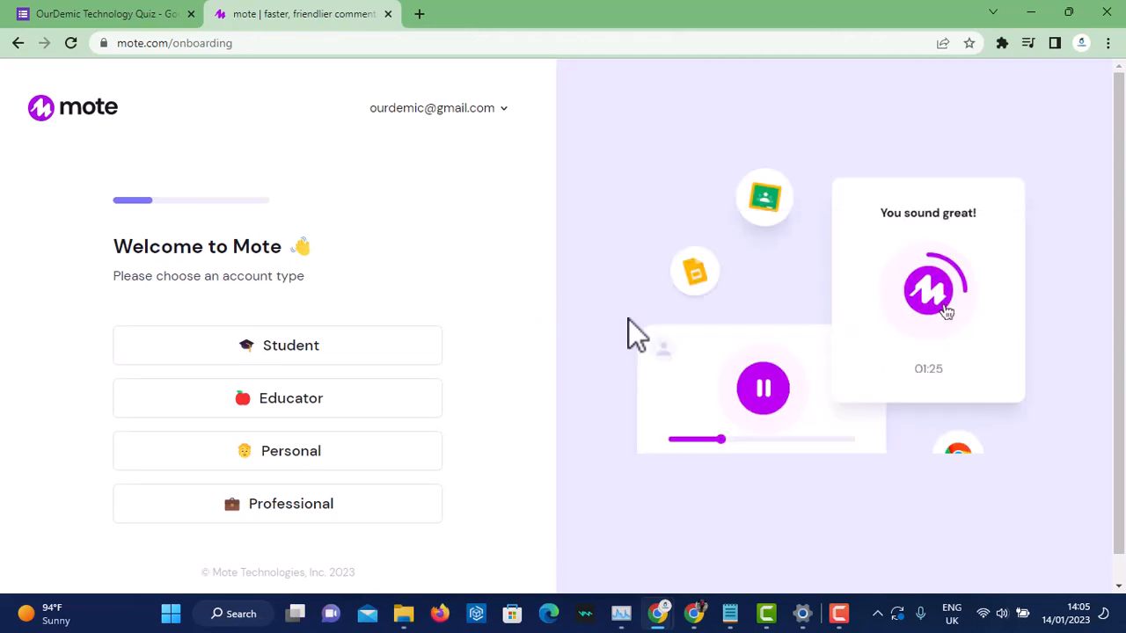
Complete the Mote onboarding as an Educator with school name "OurDemic Technology", agreeing to the Terms and Conditions and Privacy Policy
{"action": "left_click", "coordinate": [299, 405]}
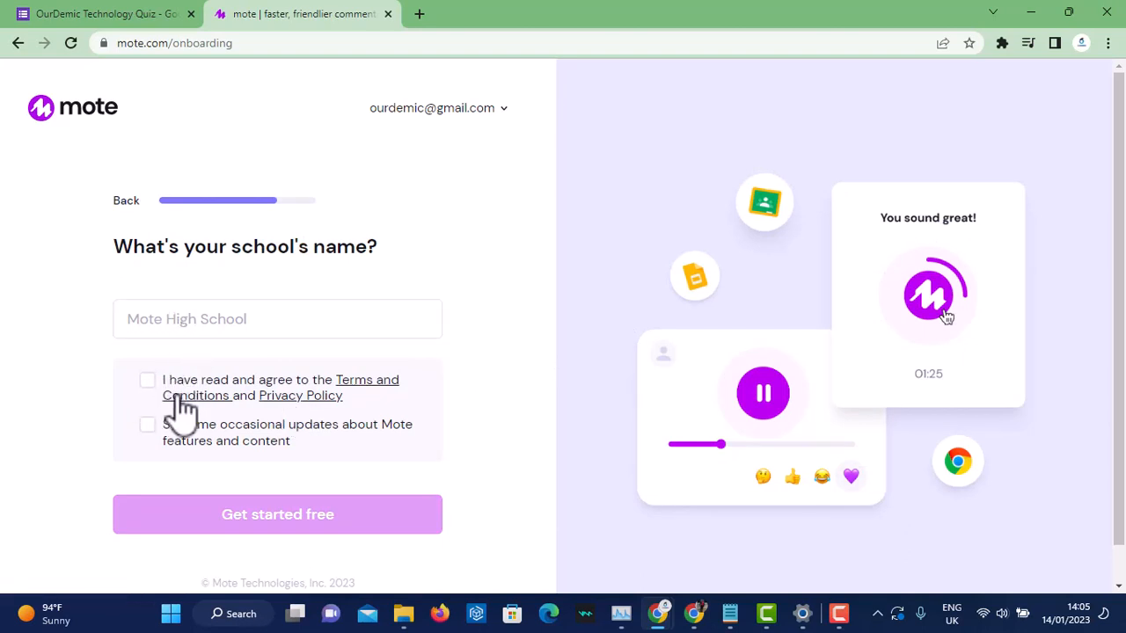
{"action": "left_click", "coordinate": [148, 381]}
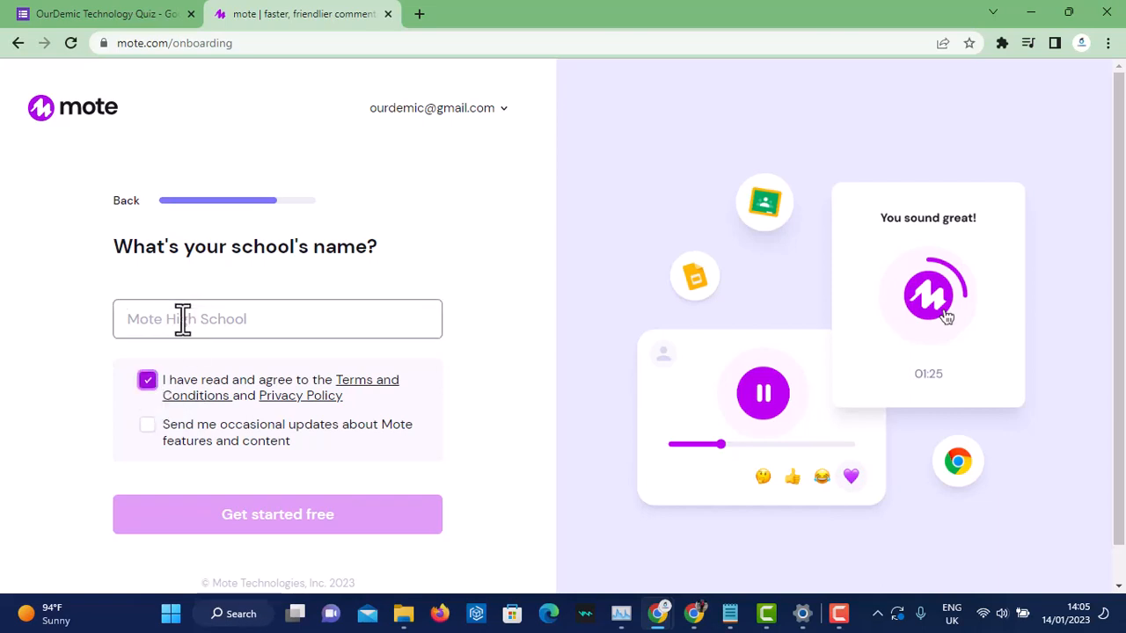
{"action": "left_click", "coordinate": [182, 318]}
{"action": "type", "text": "Our"}
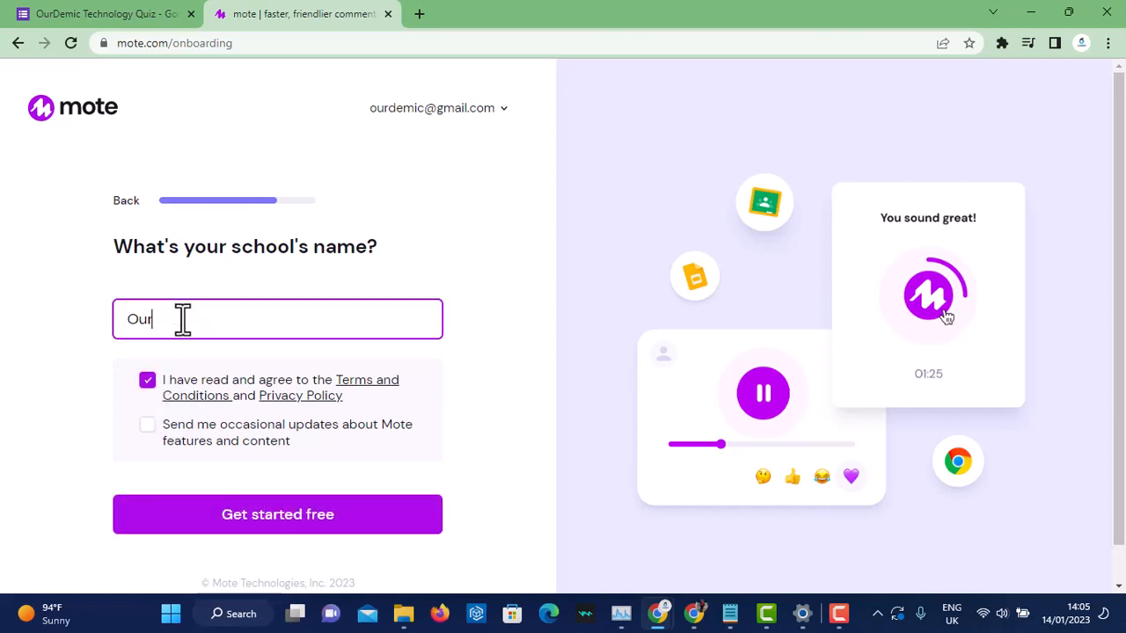
{"action": "type", "text": "Demic Technology"}
{"action": "left_click", "coordinate": [275, 528]}
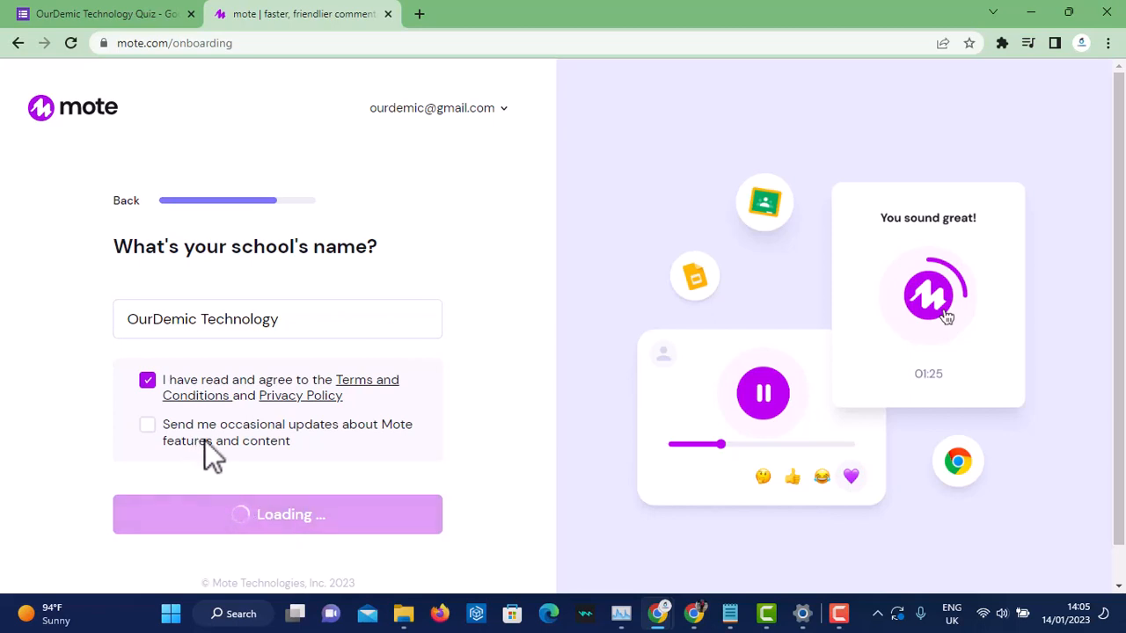
{"action": "left_click", "coordinate": [312, 319]}
{"action": "type", "text": "You"}
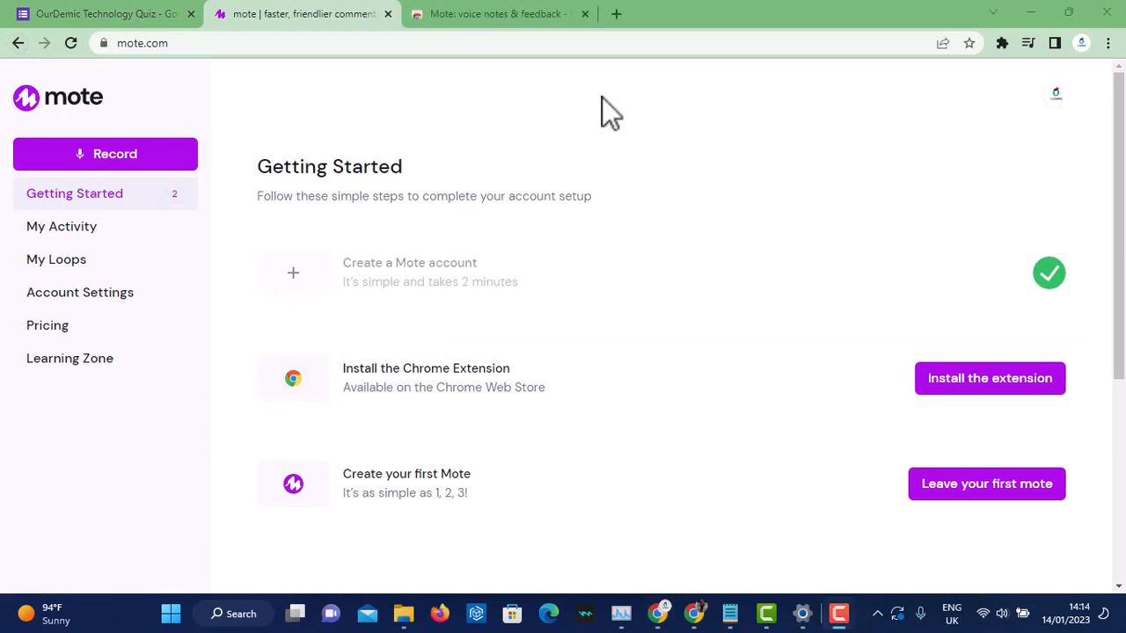
Install the "Mote: voice notes & feedback" extension in Chrome from the Getting Started page
{"action": "left_click", "coordinate": [950, 387]}
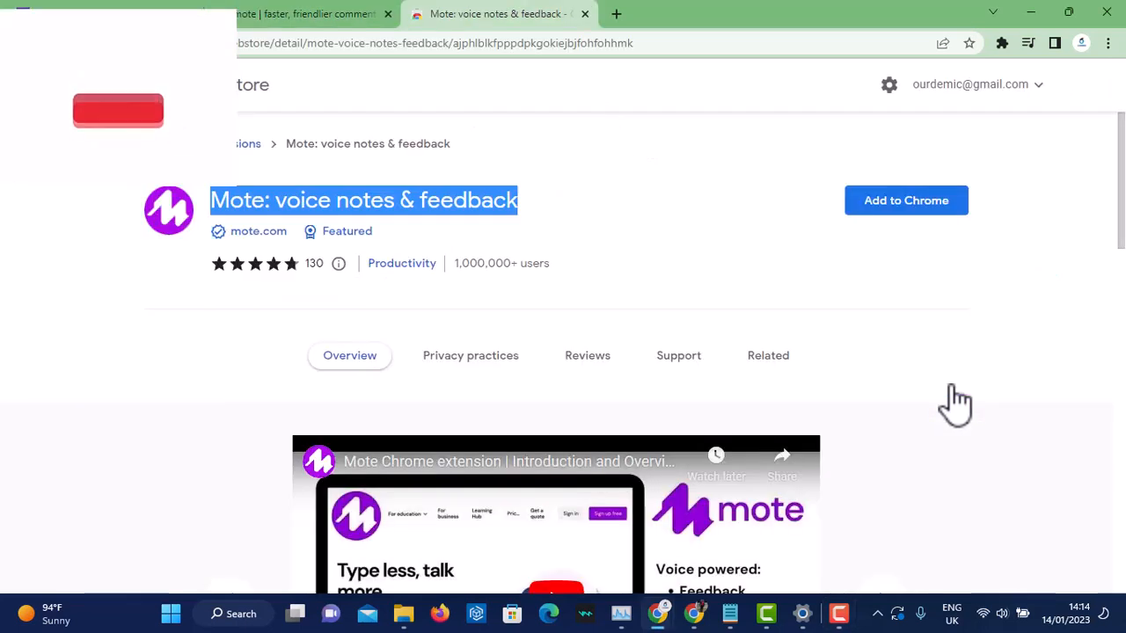
{"action": "left_click", "coordinate": [890, 211]}
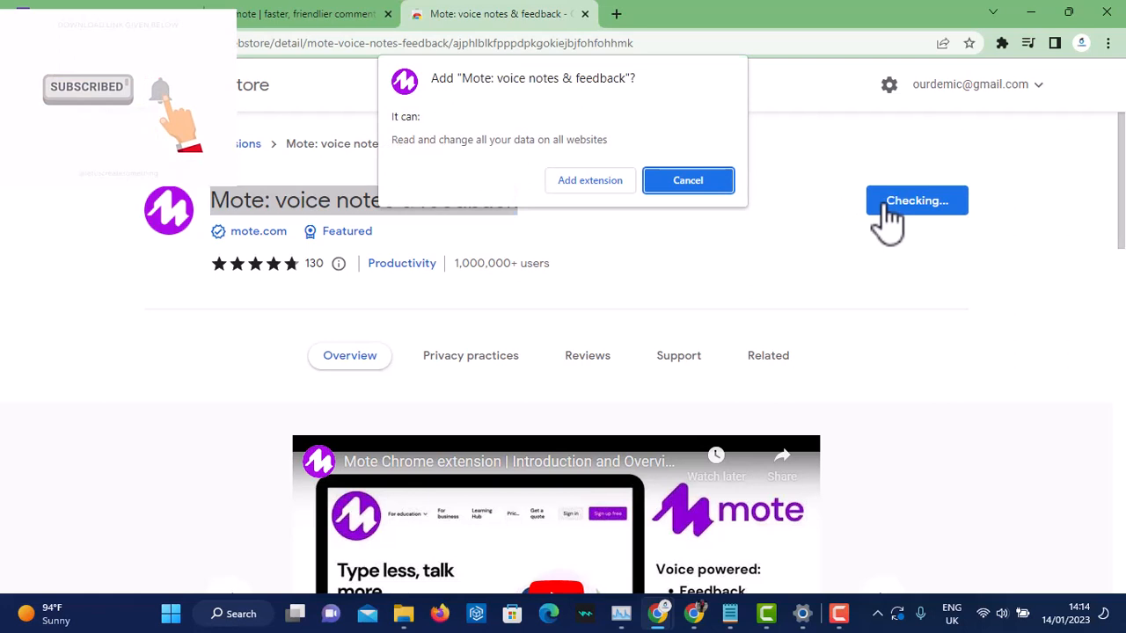
{"action": "left_click", "coordinate": [573, 180]}
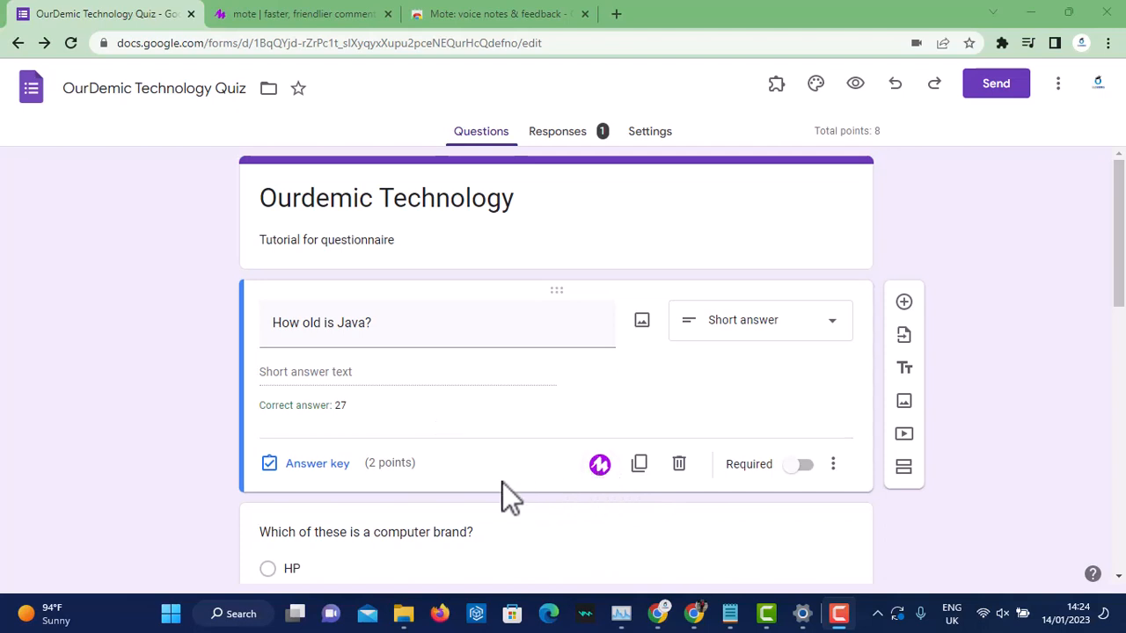
Check the other quiz questions, including "What is your sex" and the computer brand question, for the Mote recording option
{"action": "scroll", "coordinate": [502, 495], "scroll_direction": "down", "scroll_amount": 6}
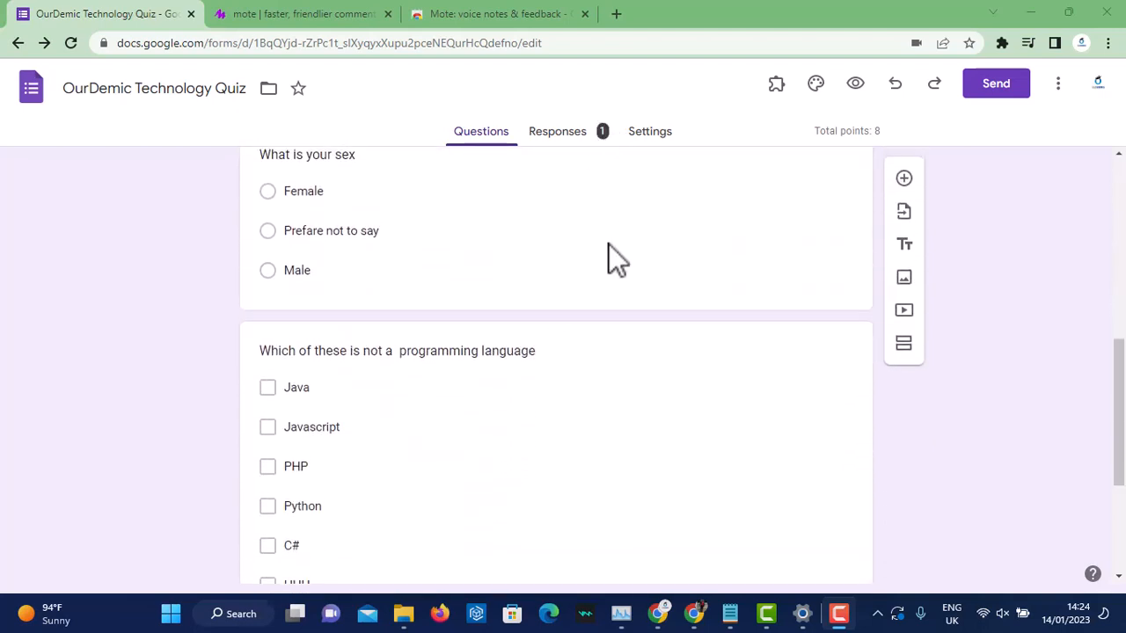
{"action": "left_click", "coordinate": [607, 245]}
{"action": "scroll", "coordinate": [540, 356], "scroll_direction": "up", "scroll_amount": 3}
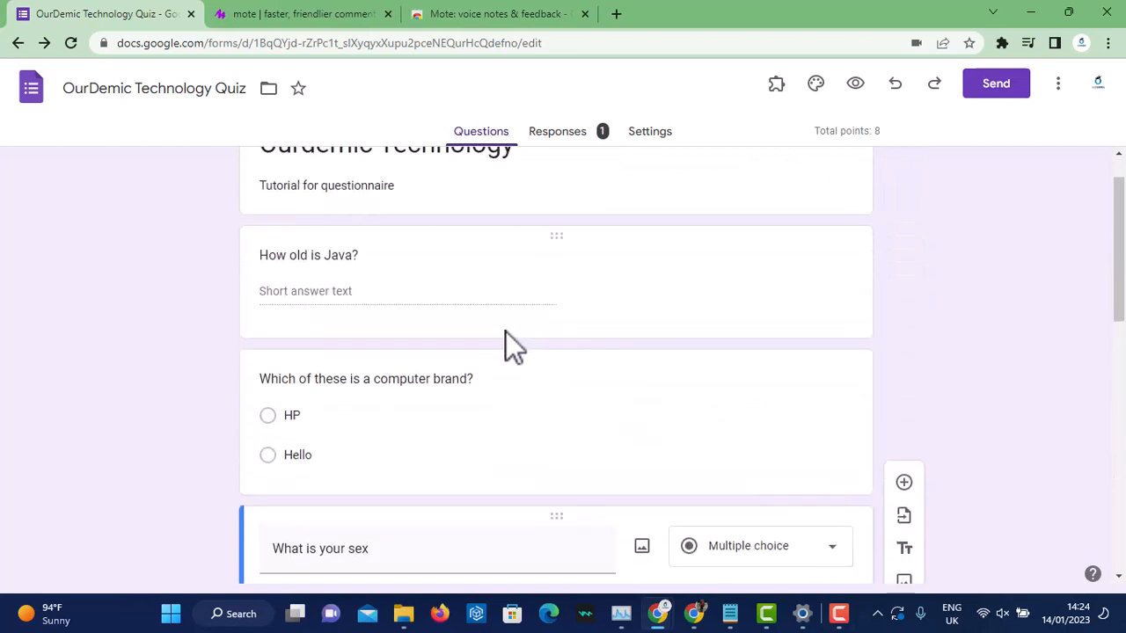
{"action": "left_click", "coordinate": [563, 435]}
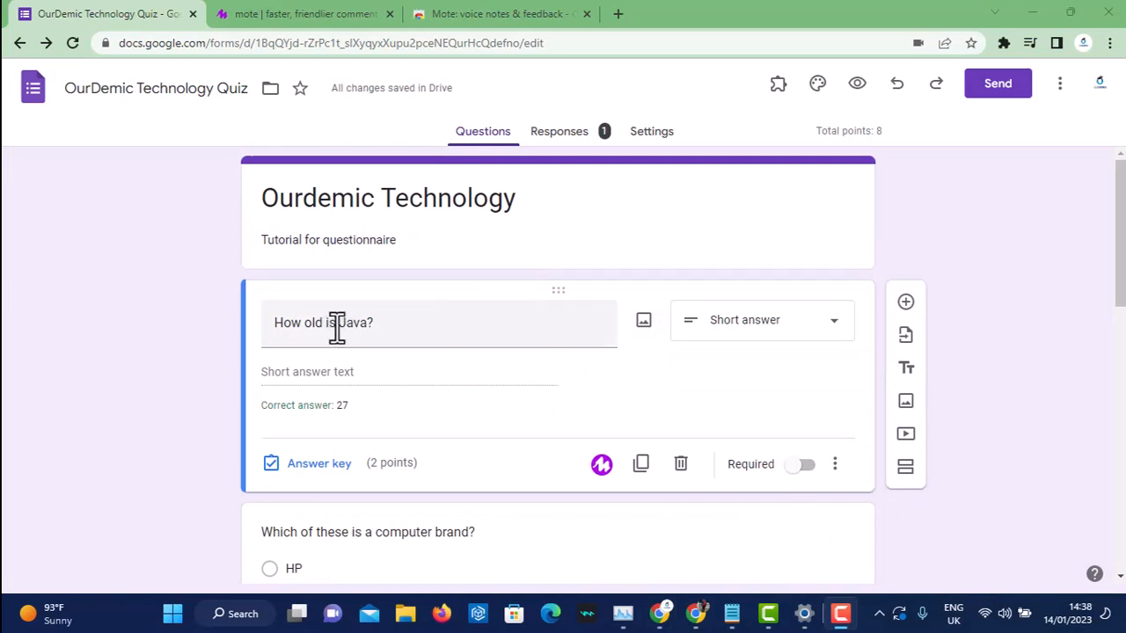
{"action": "left_click", "coordinate": [603, 467]}
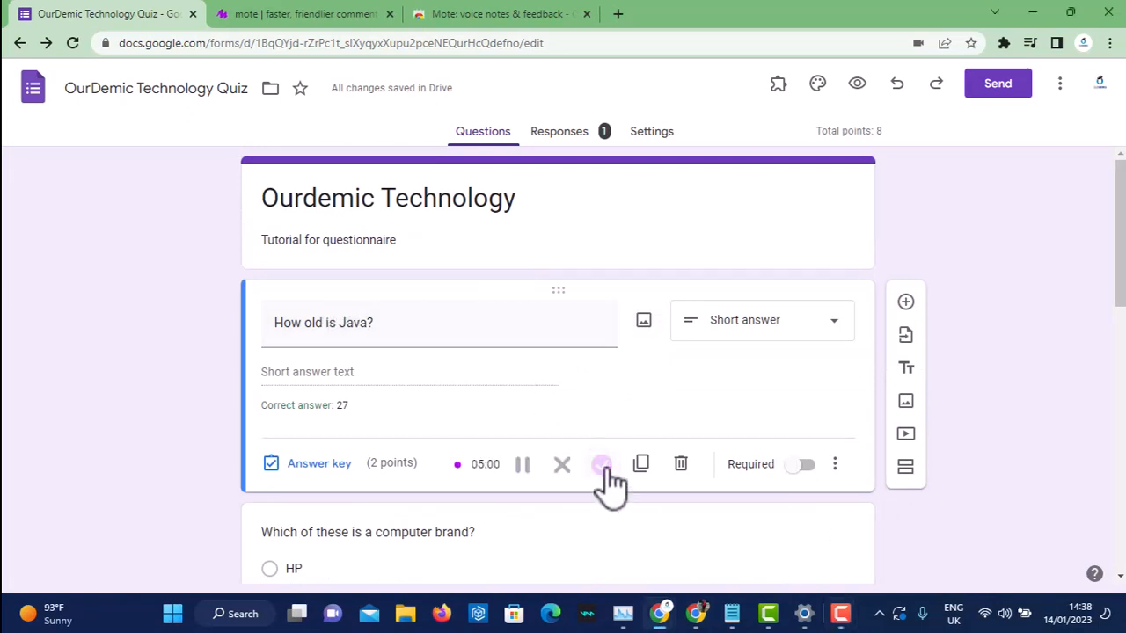
{"action": "left_click", "coordinate": [562, 464]}
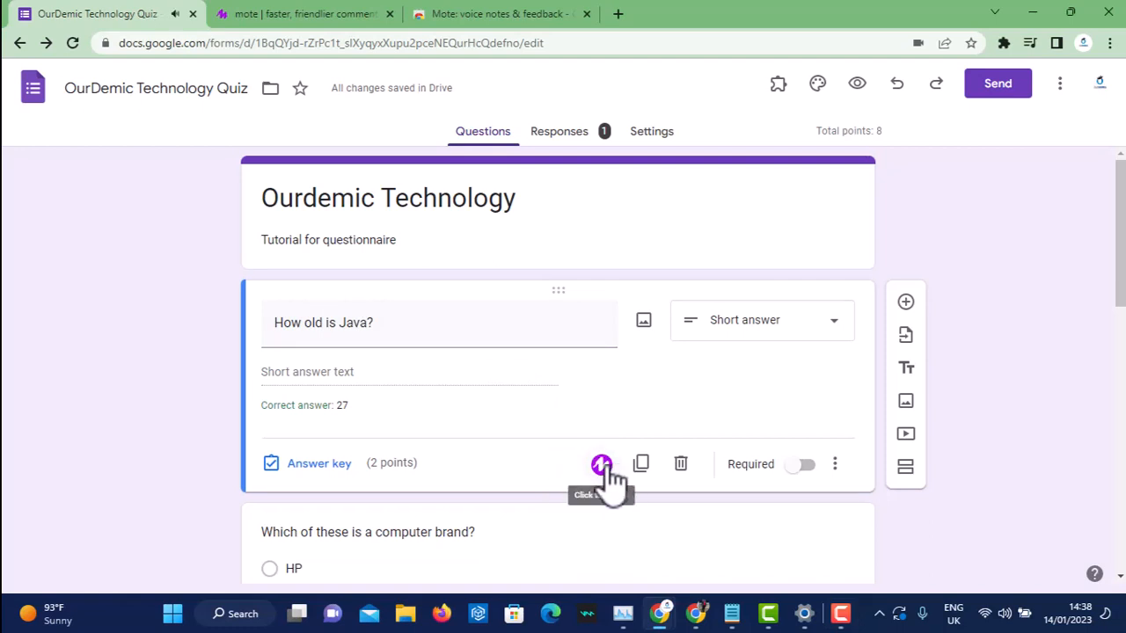
{"action": "left_click", "coordinate": [603, 466]}
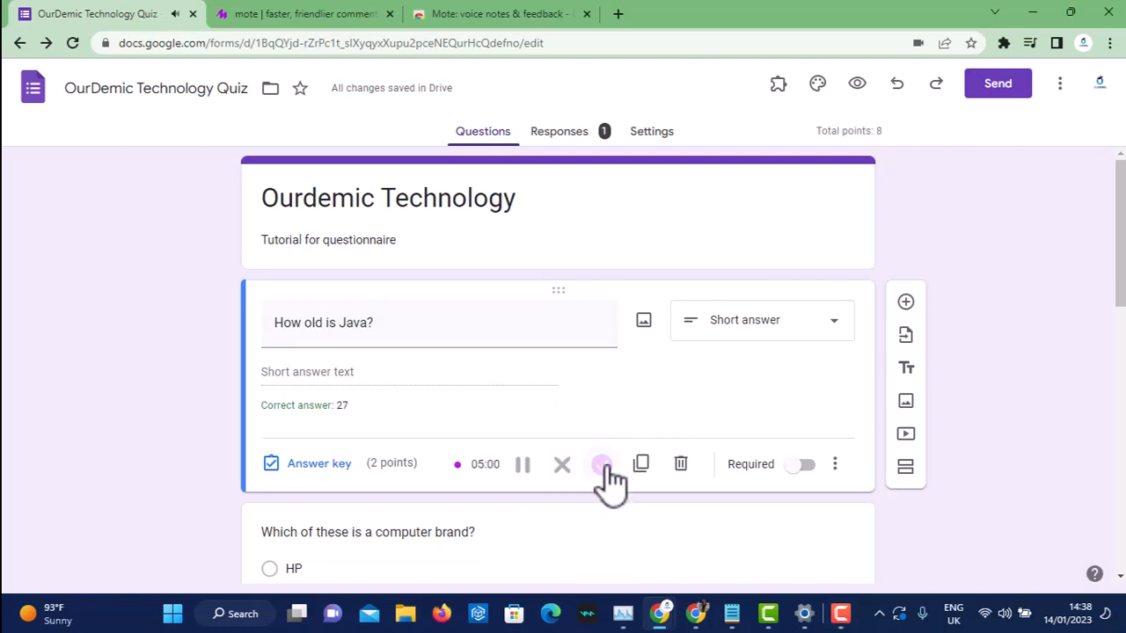
{"action": "left_click", "coordinate": [562, 464]}
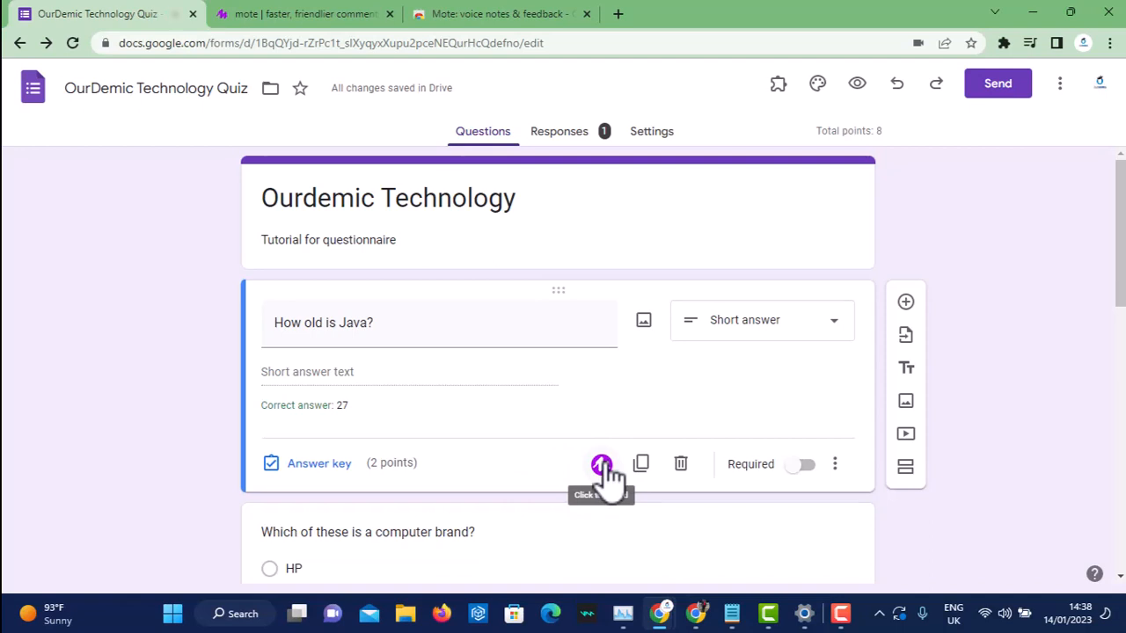
Record a Mote voice note for the "How old is Java?" question and add it to the question
{"action": "left_click", "coordinate": [602, 466]}
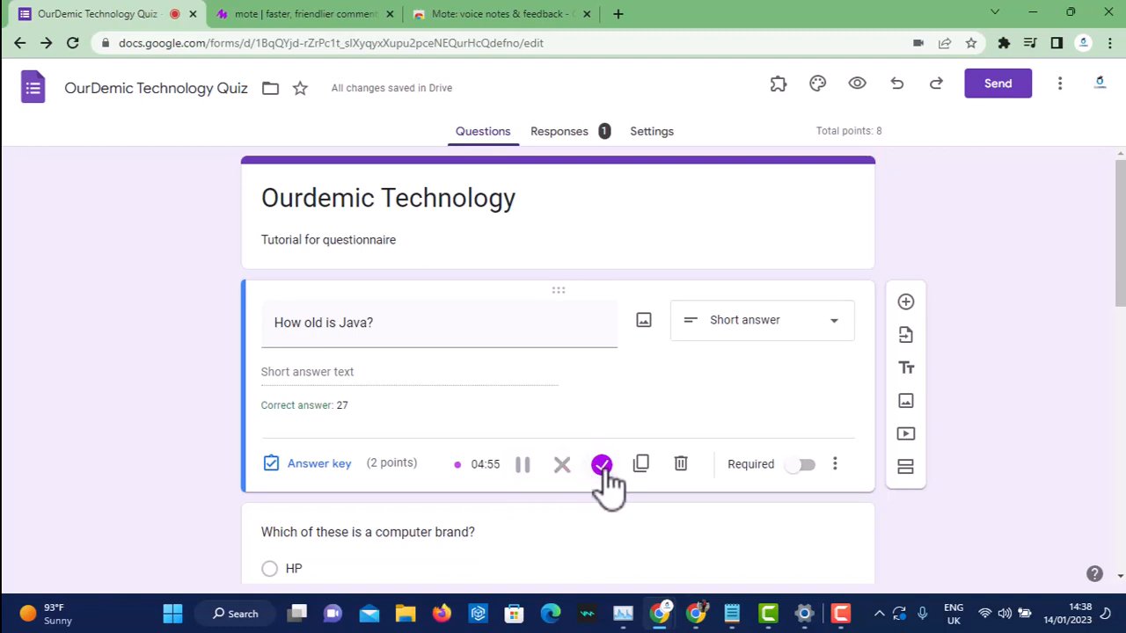
{"action": "left_click", "coordinate": [603, 466]}
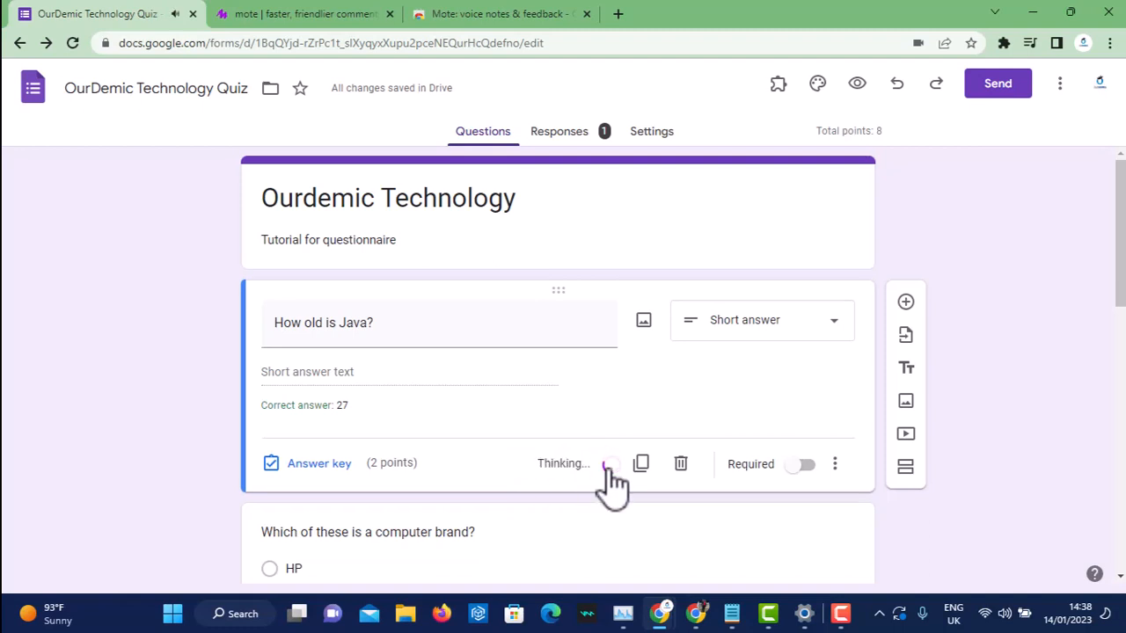
Record a Mote voice note for the "Which of these is a computer brand?" question and add it to the question
{"action": "scroll", "coordinate": [467, 437], "scroll_direction": "down", "scroll_amount": 2}
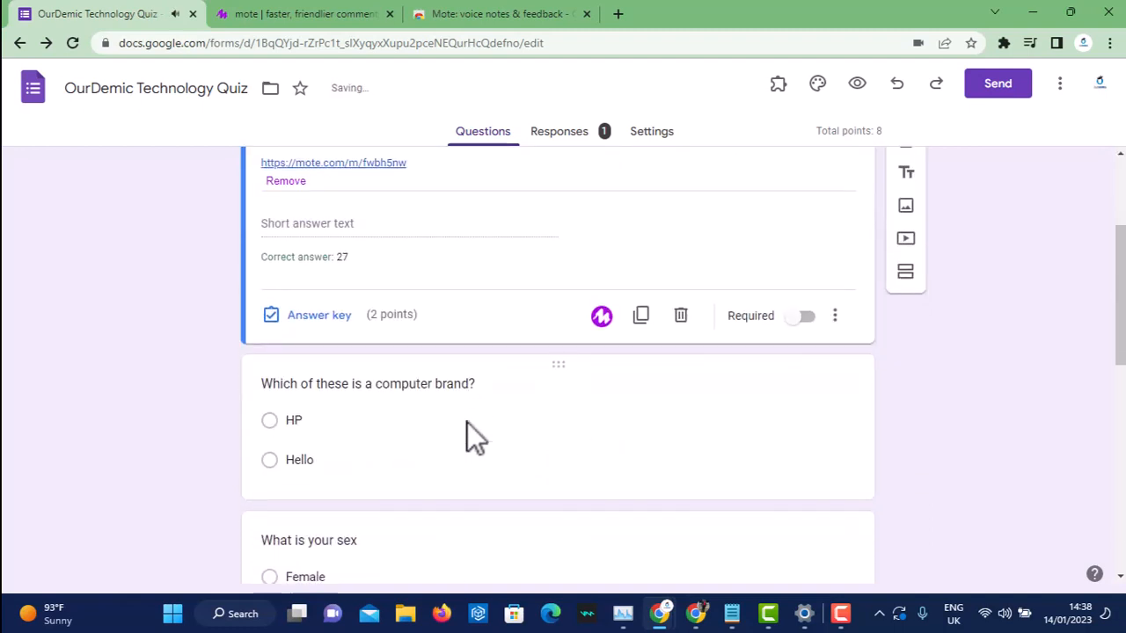
{"action": "scroll", "coordinate": [467, 422], "scroll_direction": "down", "scroll_amount": 1}
{"action": "left_click", "coordinate": [528, 316]}
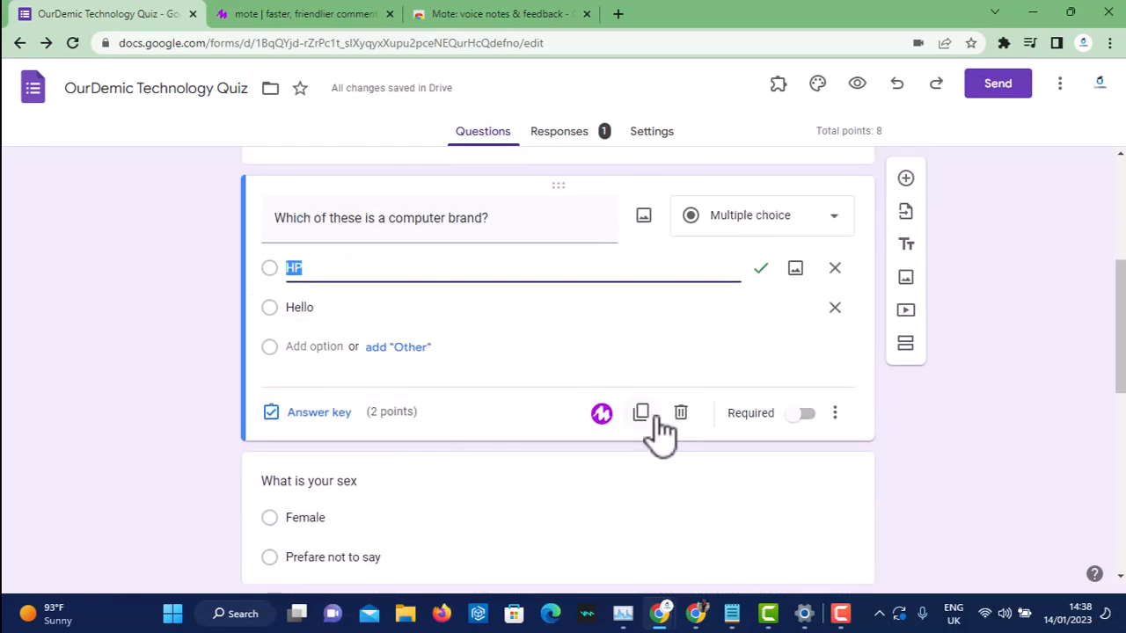
{"action": "left_click", "coordinate": [602, 414]}
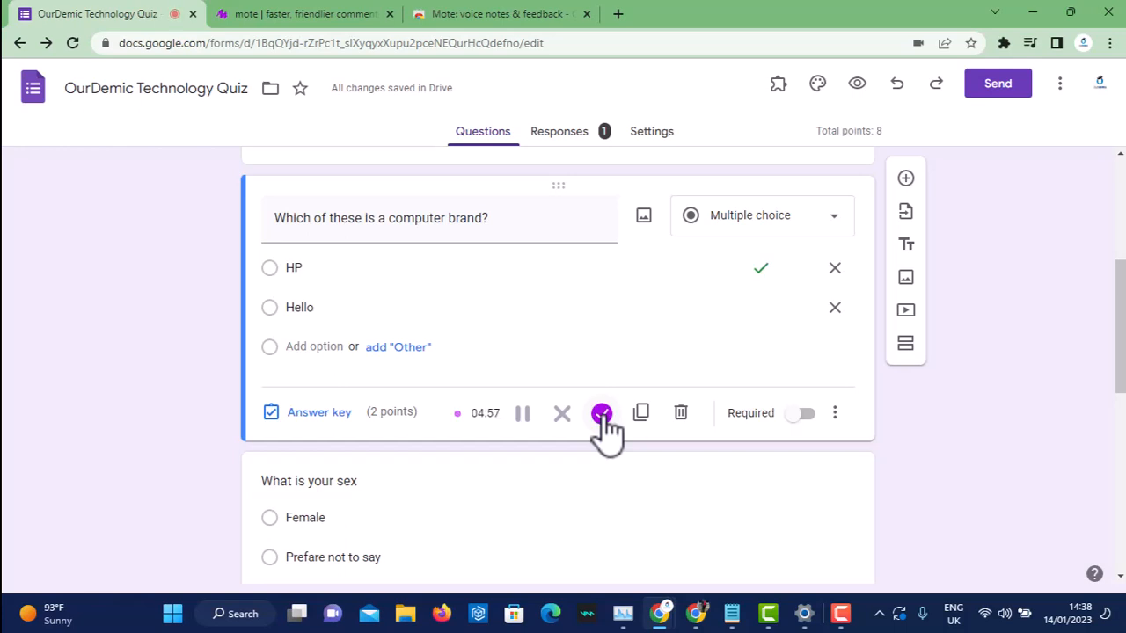
{"action": "left_click", "coordinate": [602, 415]}
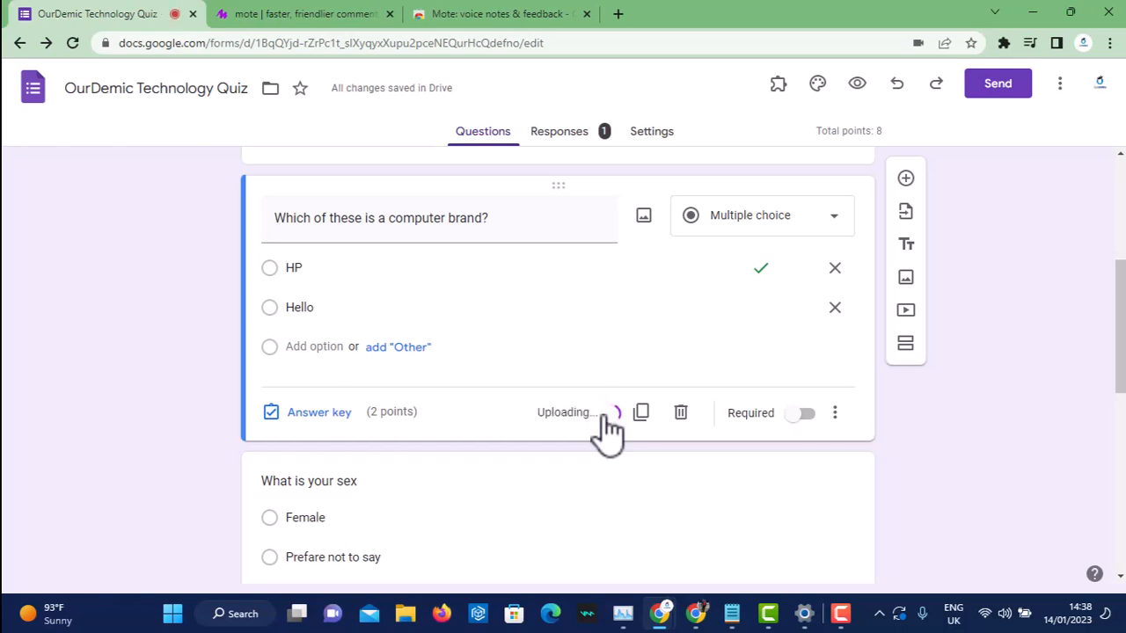
Record a Mote voice note for the "What is your sex" question and add it to the question
{"action": "scroll", "coordinate": [571, 471], "scroll_direction": "down", "scroll_amount": 2}
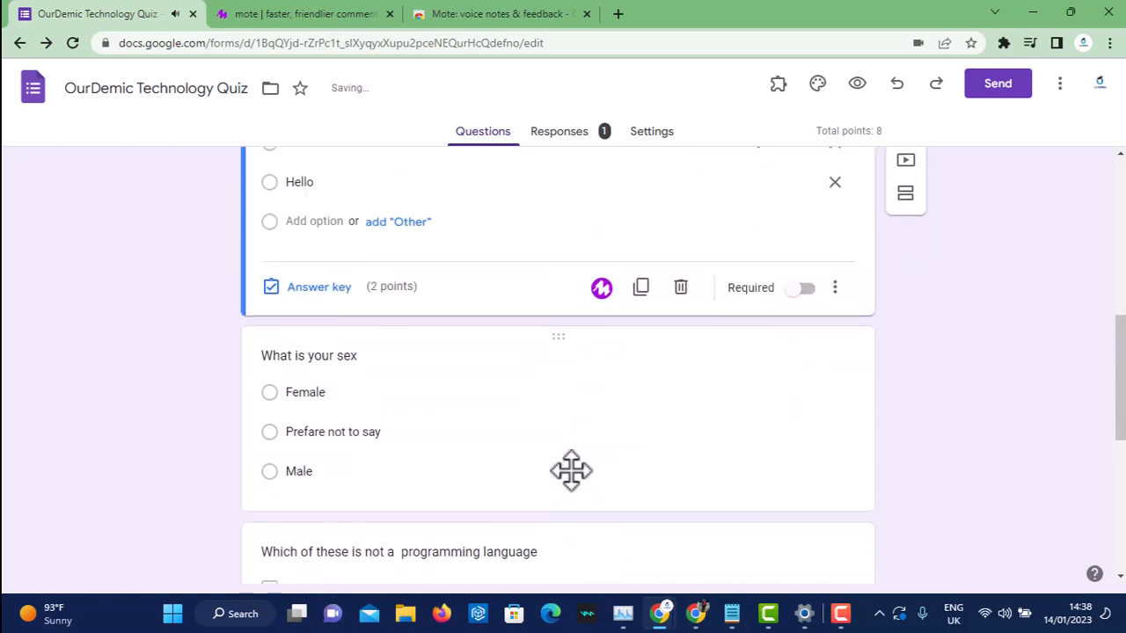
{"action": "scroll", "coordinate": [553, 465], "scroll_direction": "down", "scroll_amount": 1}
{"action": "left_click", "coordinate": [570, 384]}
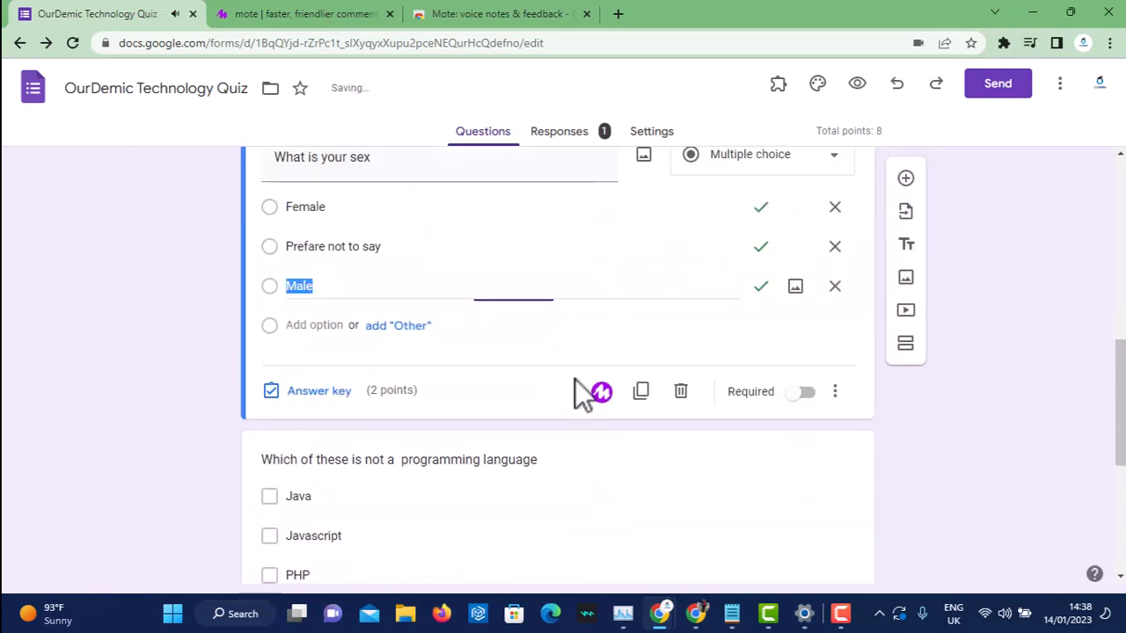
{"action": "left_click", "coordinate": [604, 444]}
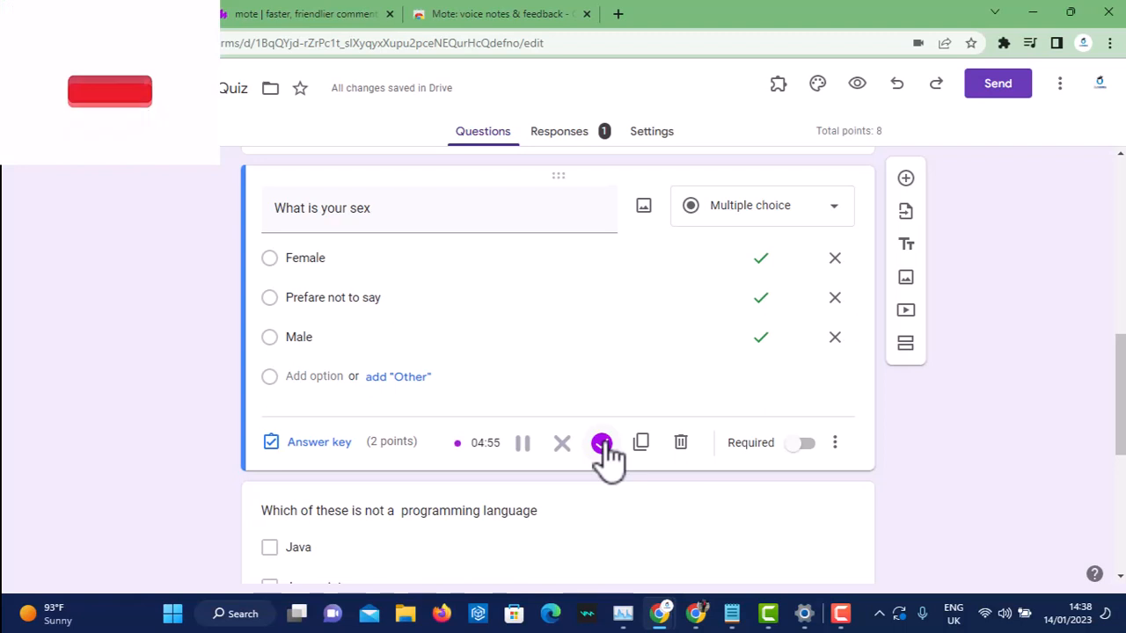
{"action": "left_click", "coordinate": [602, 443]}
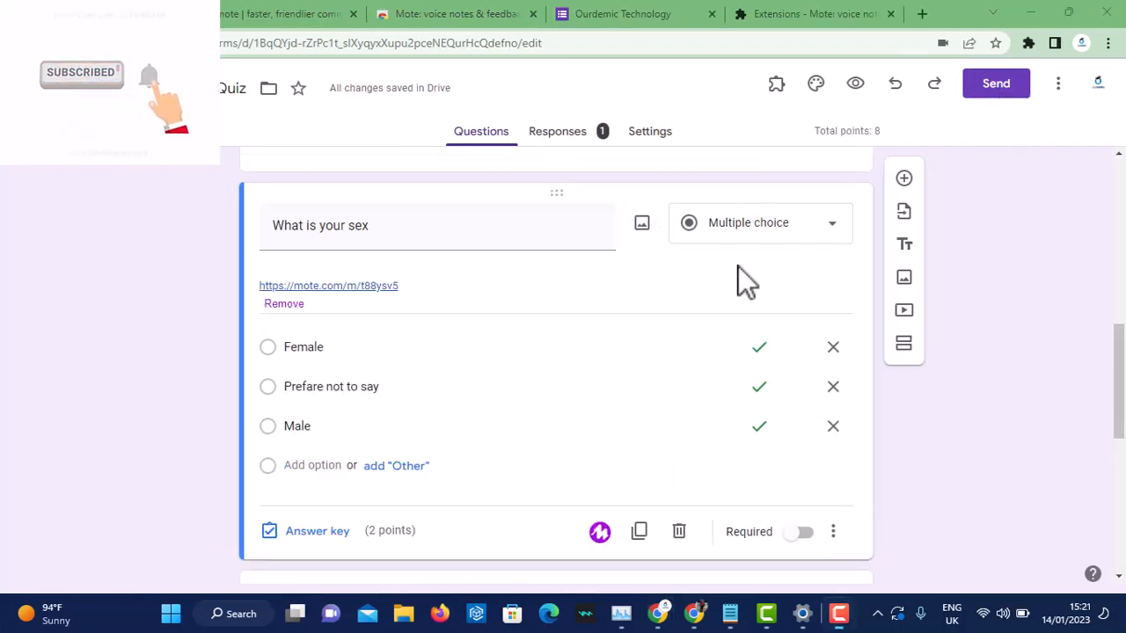
Preview the form and play the voice notes on the Java age, computer brand and "What is your sex" questions
{"action": "left_click", "coordinate": [855, 83]}
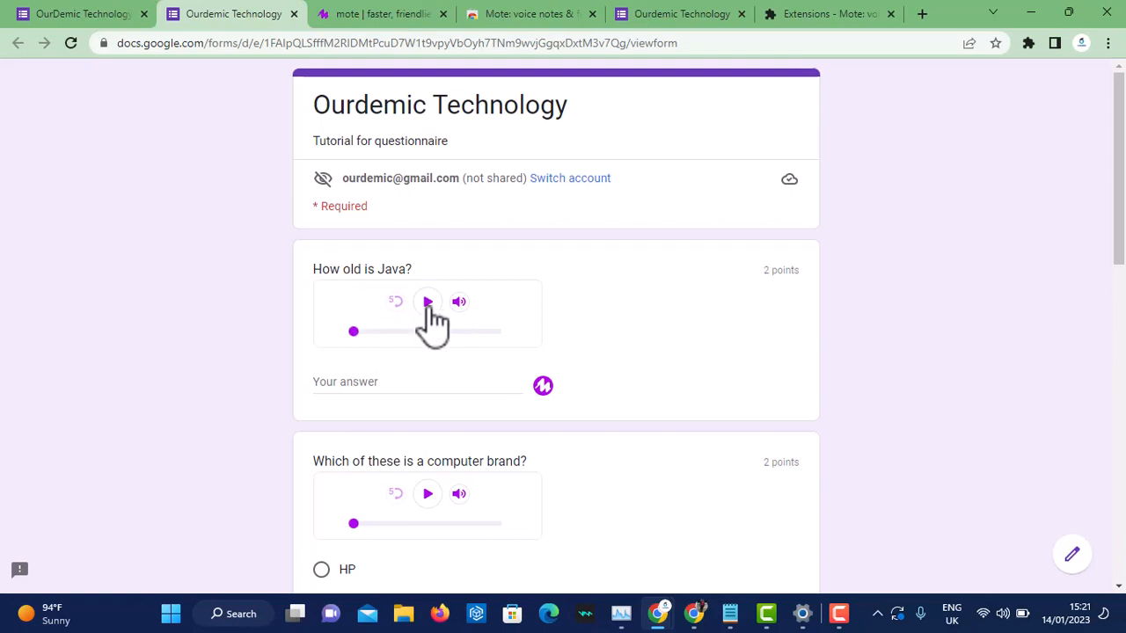
{"action": "left_click", "coordinate": [429, 303]}
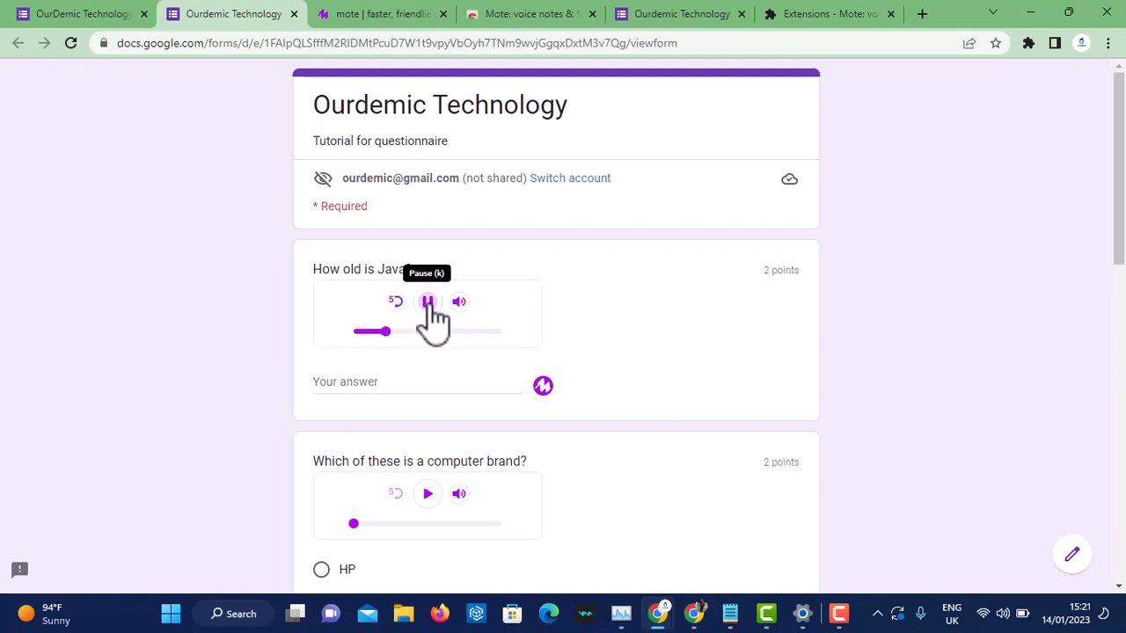
{"action": "left_click", "coordinate": [428, 303]}
{"action": "left_click", "coordinate": [429, 303]}
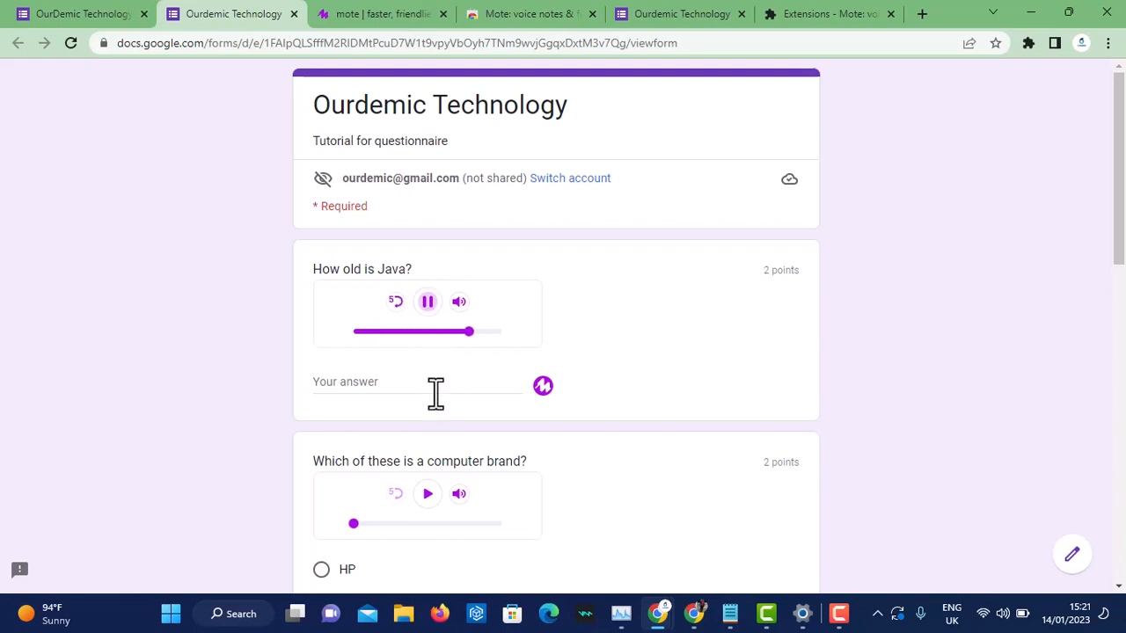
{"action": "scroll", "coordinate": [435, 395], "scroll_direction": "down", "scroll_amount": 1}
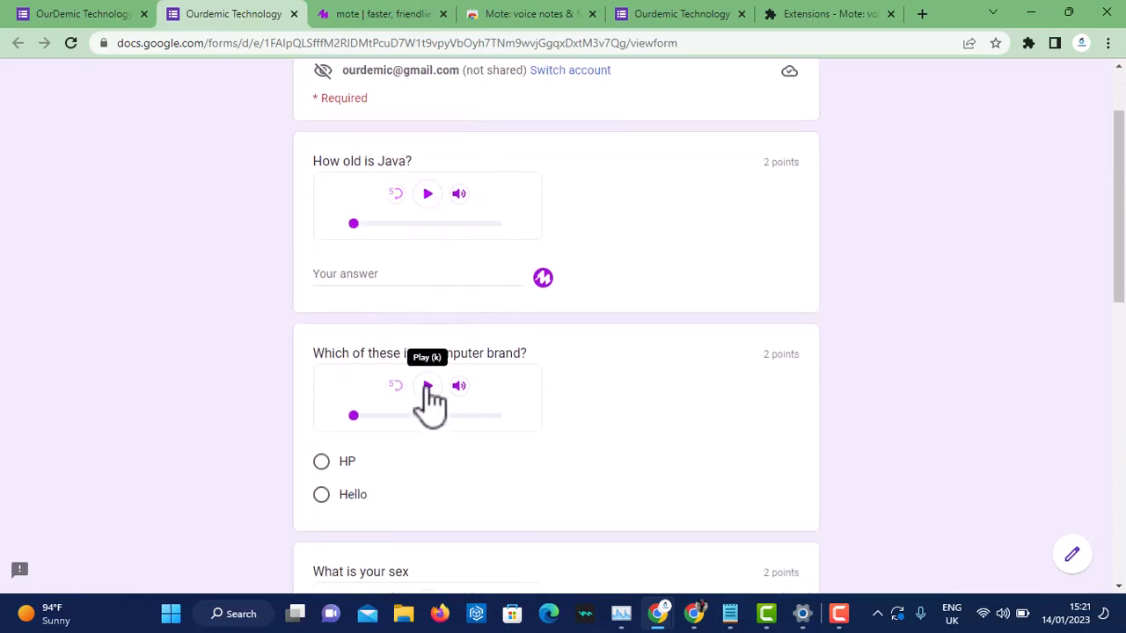
{"action": "left_click", "coordinate": [427, 388]}
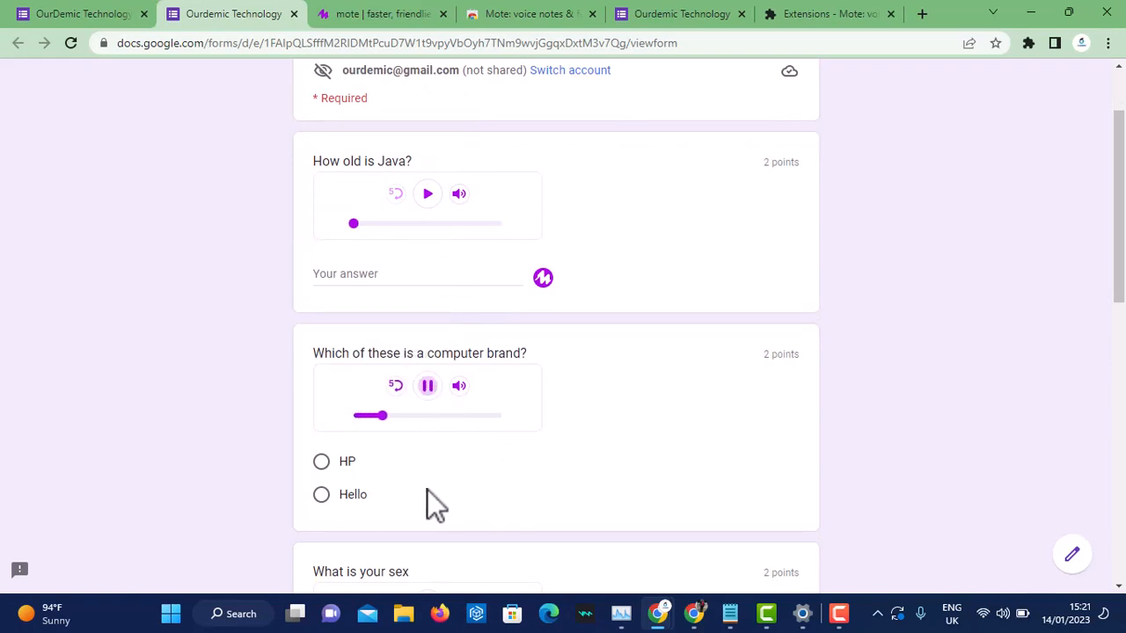
{"action": "scroll", "coordinate": [461, 469], "scroll_direction": "down", "scroll_amount": 2}
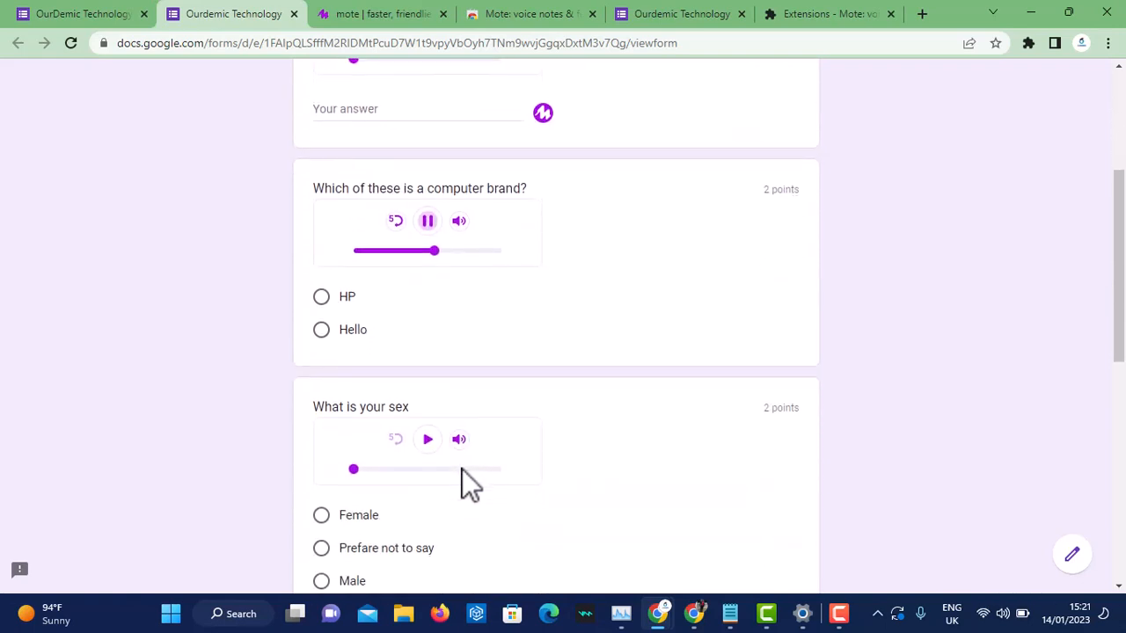
{"action": "scroll", "coordinate": [437, 498], "scroll_direction": "down", "scroll_amount": 1}
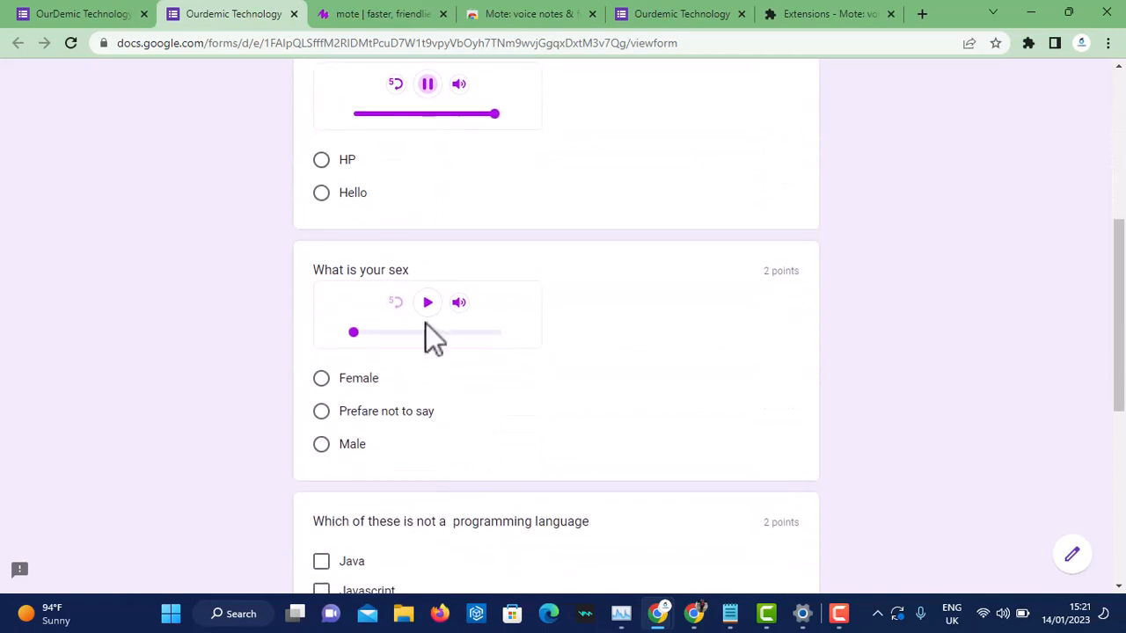
{"action": "left_click", "coordinate": [428, 304]}
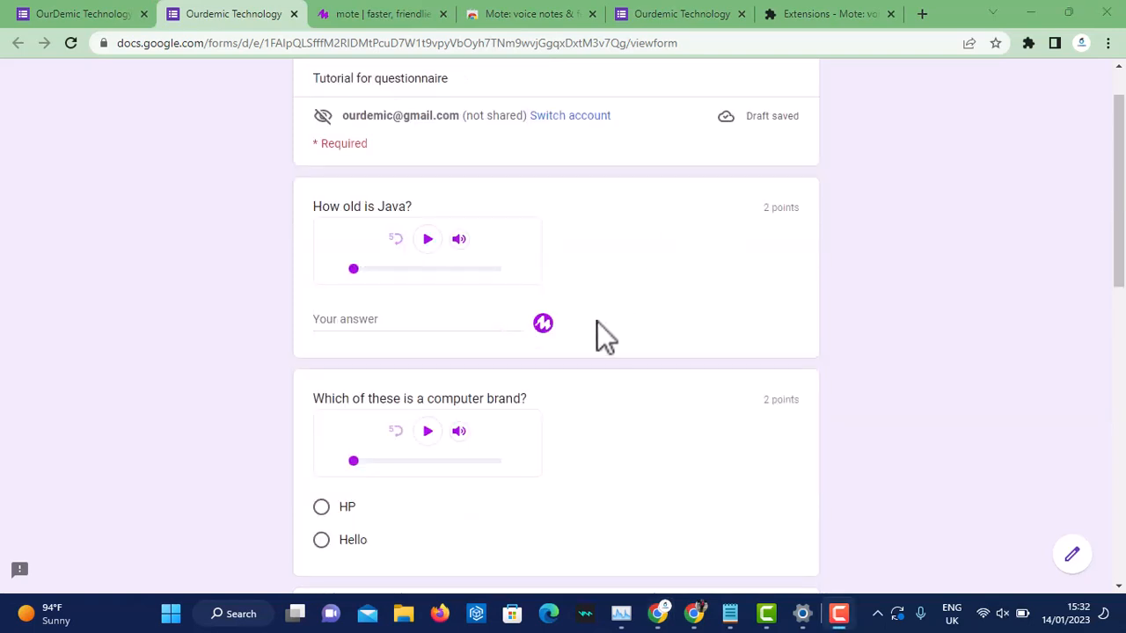
Answer "How old is Java?" with a recorded Mote voice note and choose HP for the computer brand question
{"action": "left_click", "coordinate": [543, 323]}
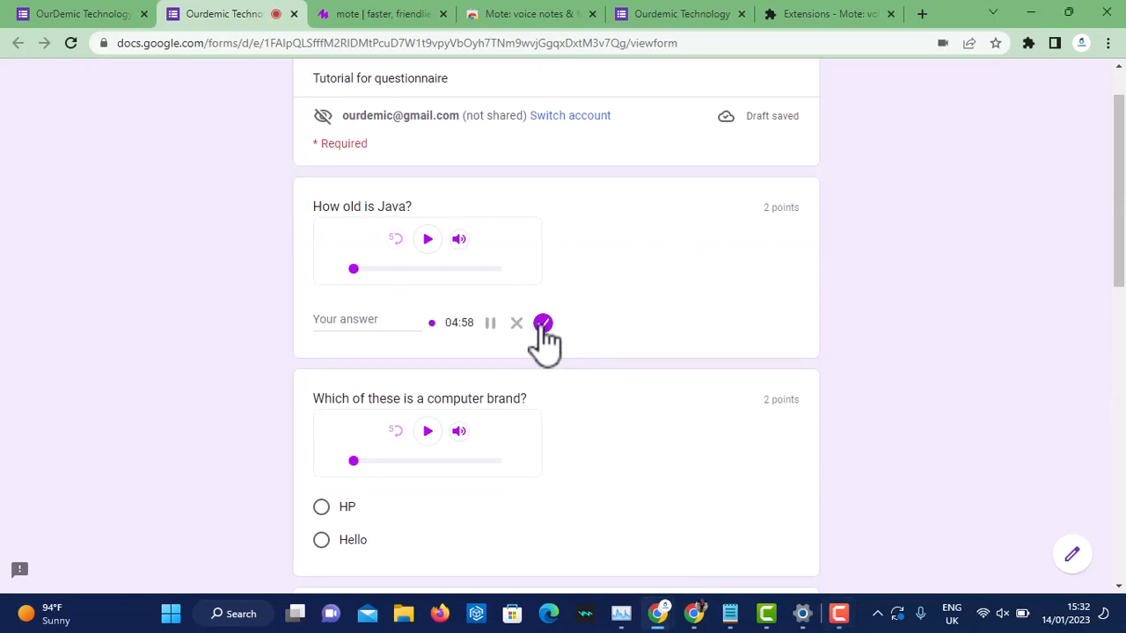
{"action": "left_click", "coordinate": [543, 323]}
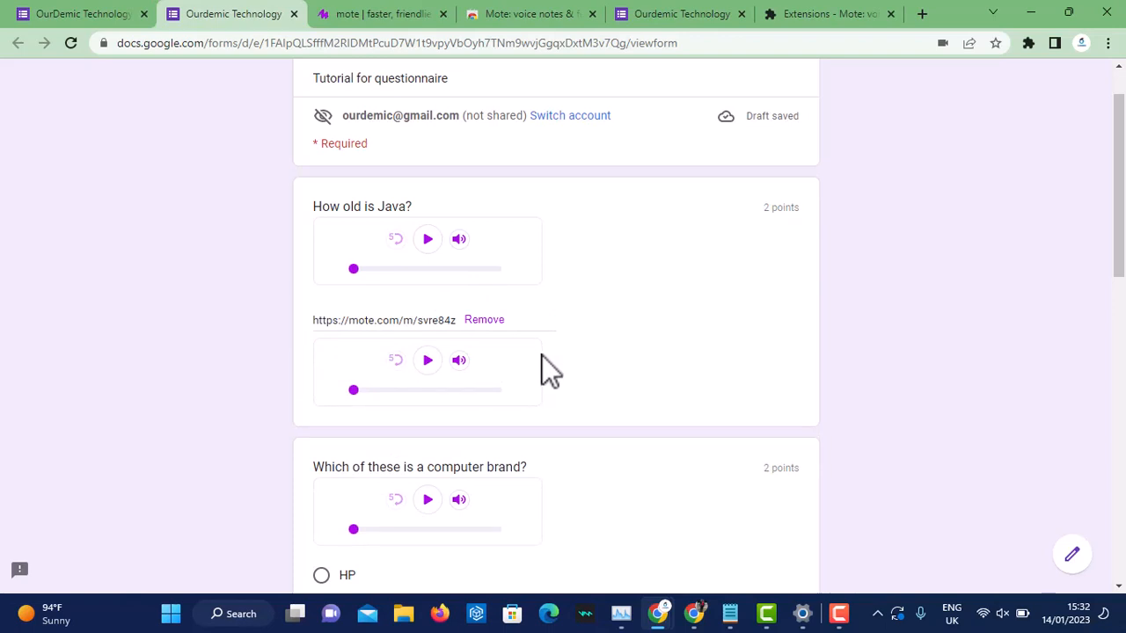
{"action": "scroll", "coordinate": [548, 458], "scroll_direction": "down", "scroll_amount": 2}
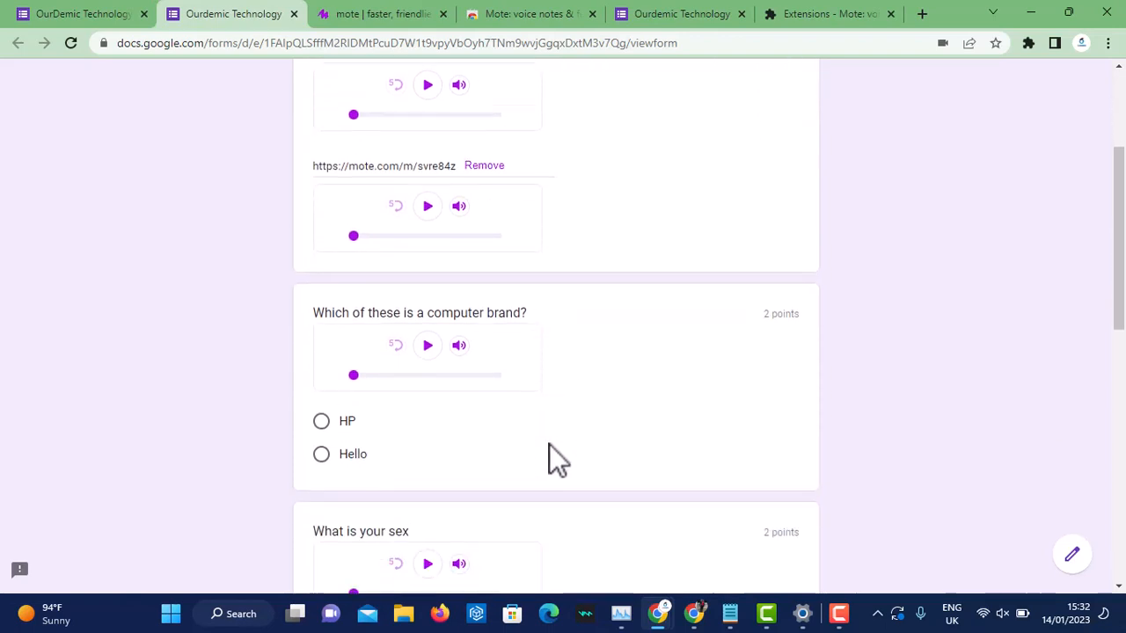
{"action": "left_click", "coordinate": [321, 417]}
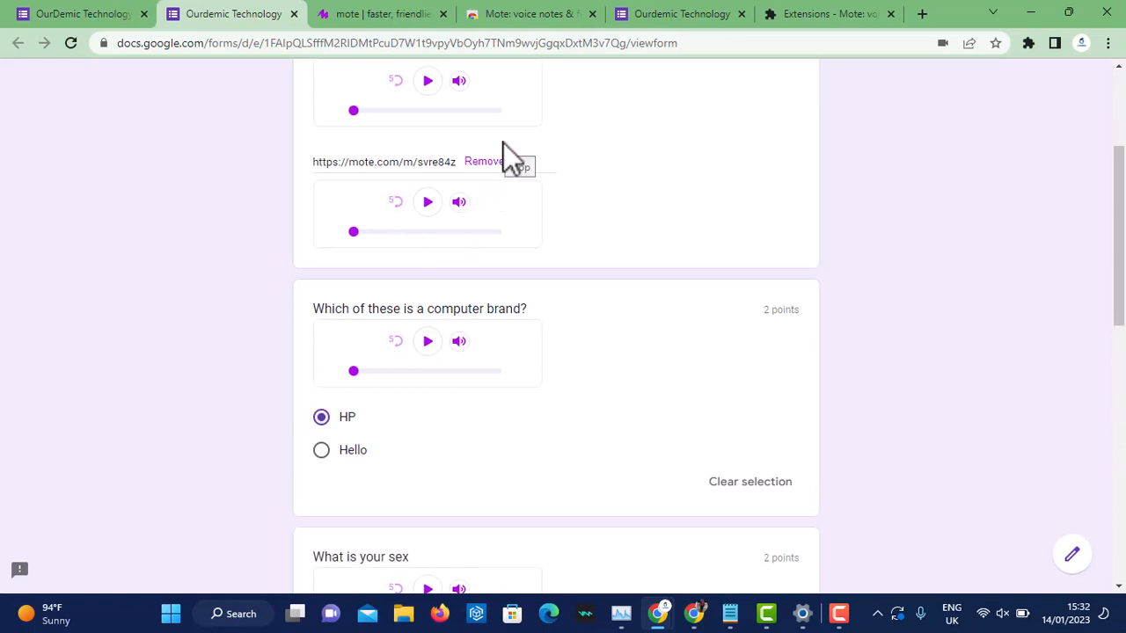
Choose Female for "What is your sex" and Java for the question about what is not a programming language
{"action": "scroll", "coordinate": [513, 404], "scroll_direction": "down", "scroll_amount": 4}
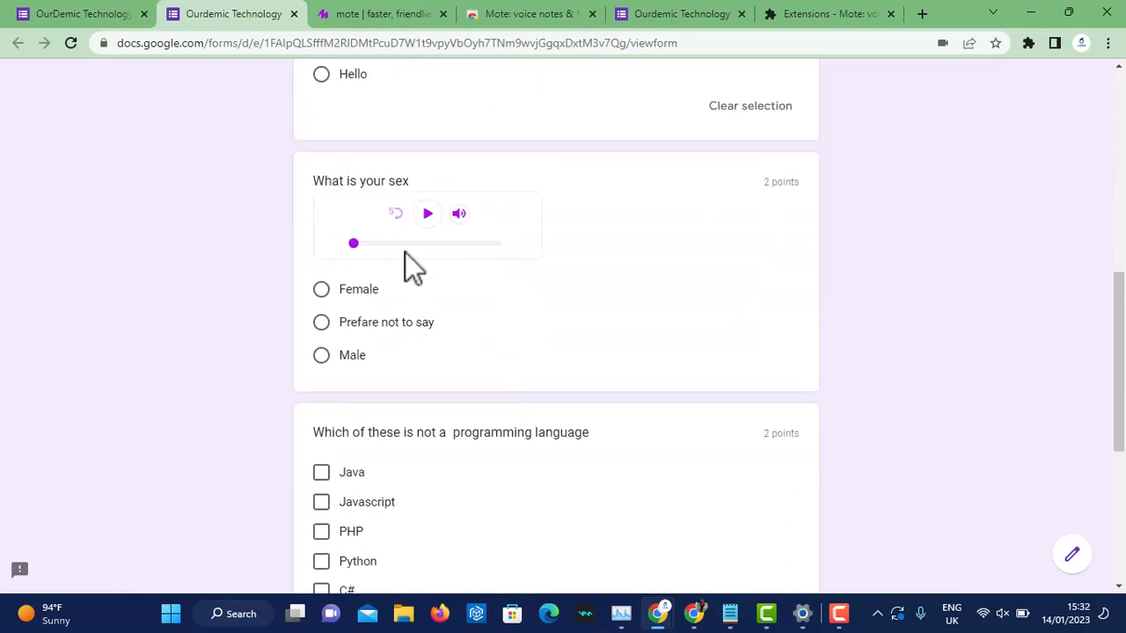
{"action": "left_click", "coordinate": [321, 289]}
{"action": "scroll", "coordinate": [434, 441], "scroll_direction": "down", "scroll_amount": 1}
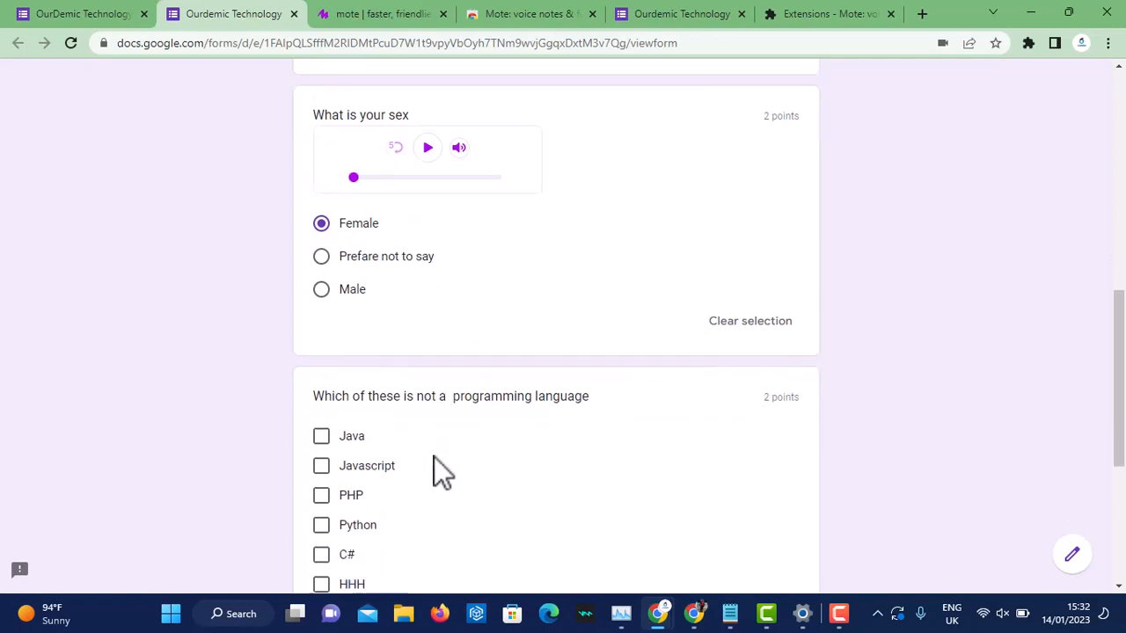
{"action": "left_click", "coordinate": [322, 437]}
Fill in the required Submission Tracking ID and submit the form
{"action": "scroll", "coordinate": [322, 448], "scroll_direction": "down", "scroll_amount": 4}
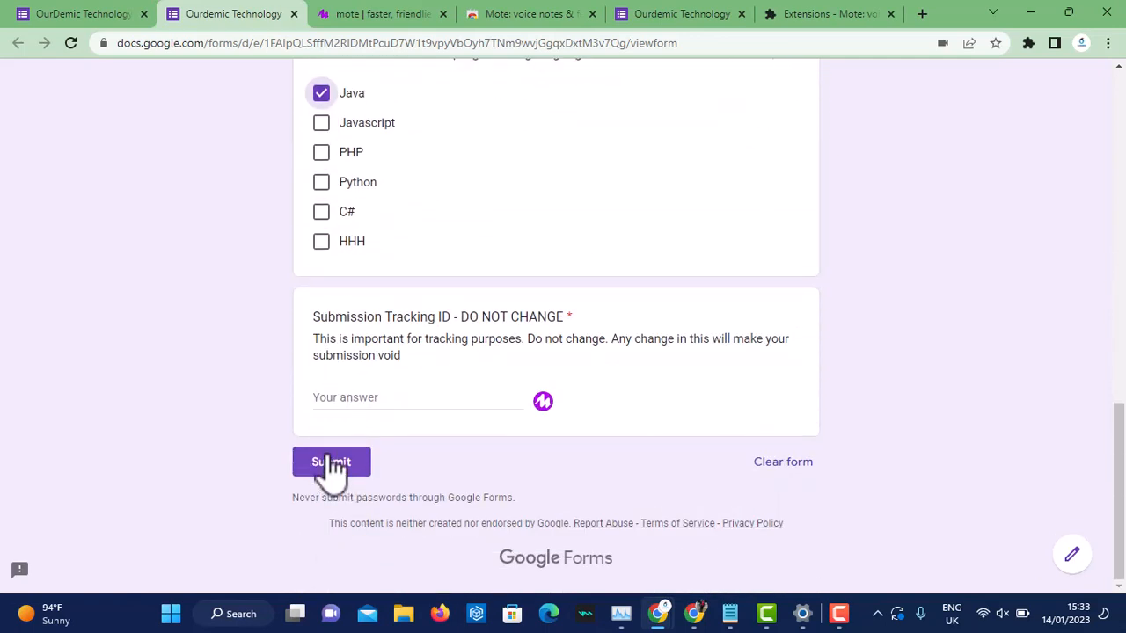
{"action": "left_click", "coordinate": [342, 401]}
{"action": "type", "text": "212"}
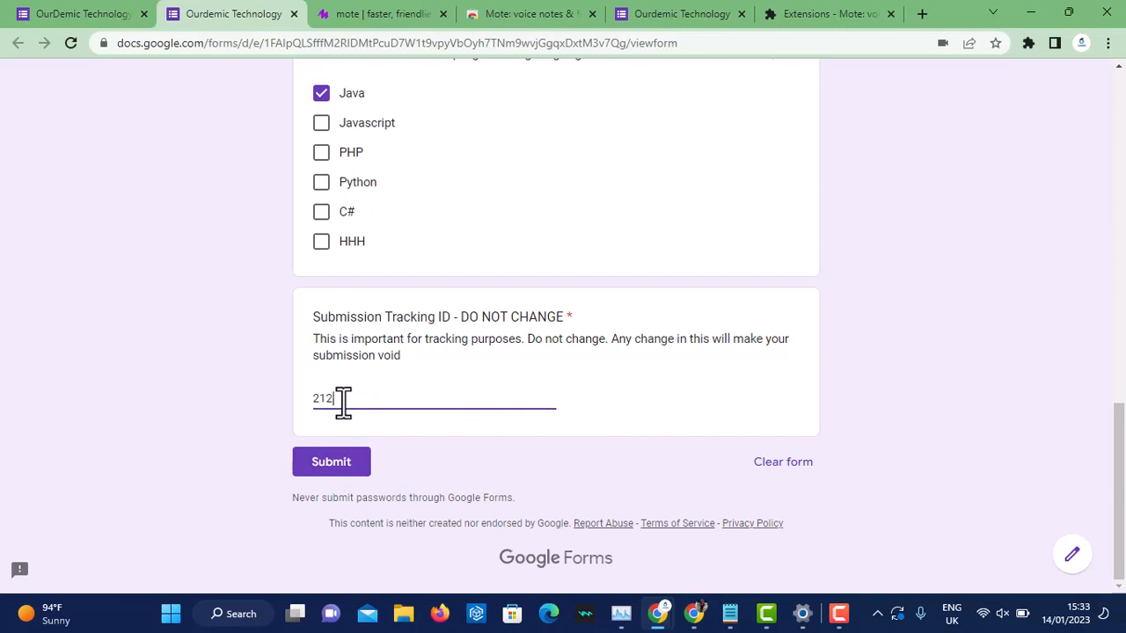
{"action": "left_click", "coordinate": [332, 465]}
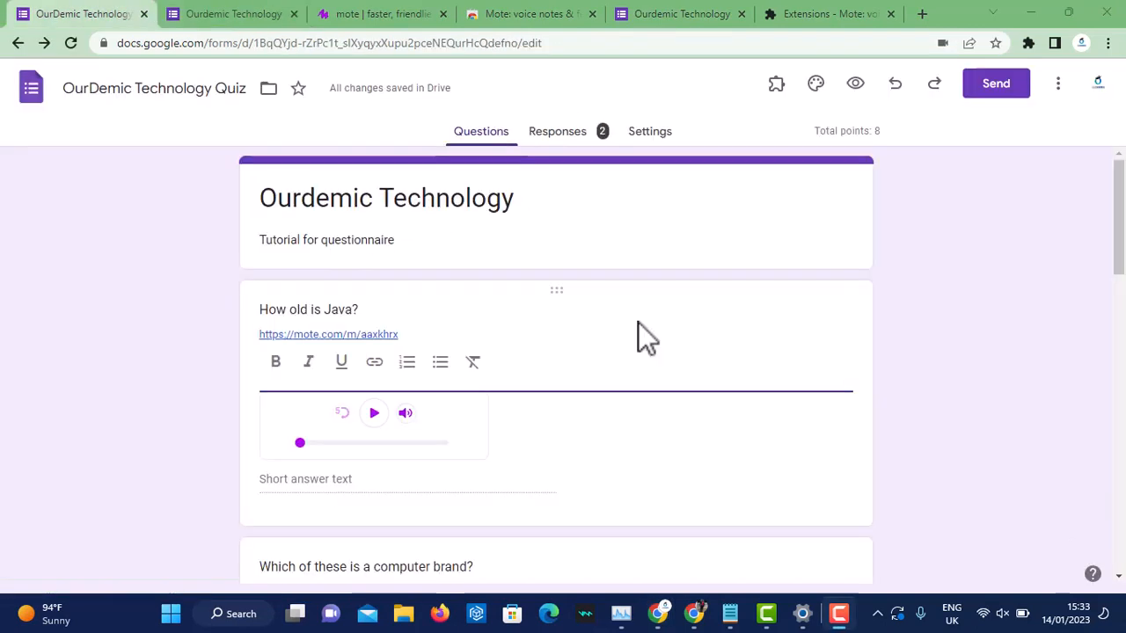
Open the quiz's individual responses and review the answers in the first response through to the Submission Tracking ID
{"action": "left_click", "coordinate": [554, 137]}
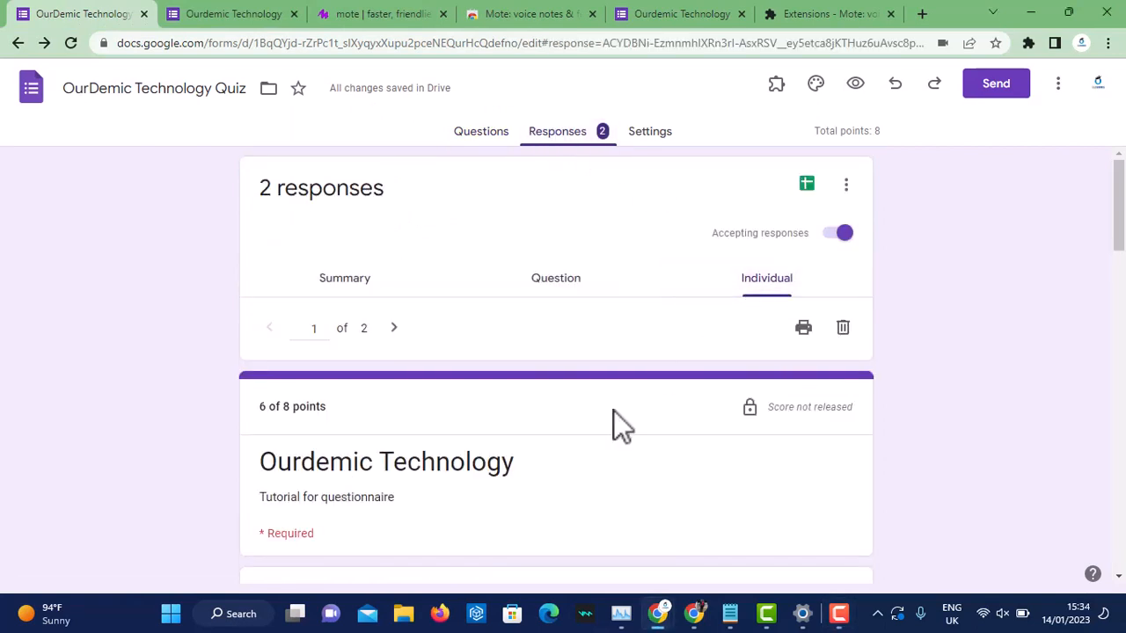
{"action": "scroll", "coordinate": [556, 473], "scroll_direction": "down", "scroll_amount": 3}
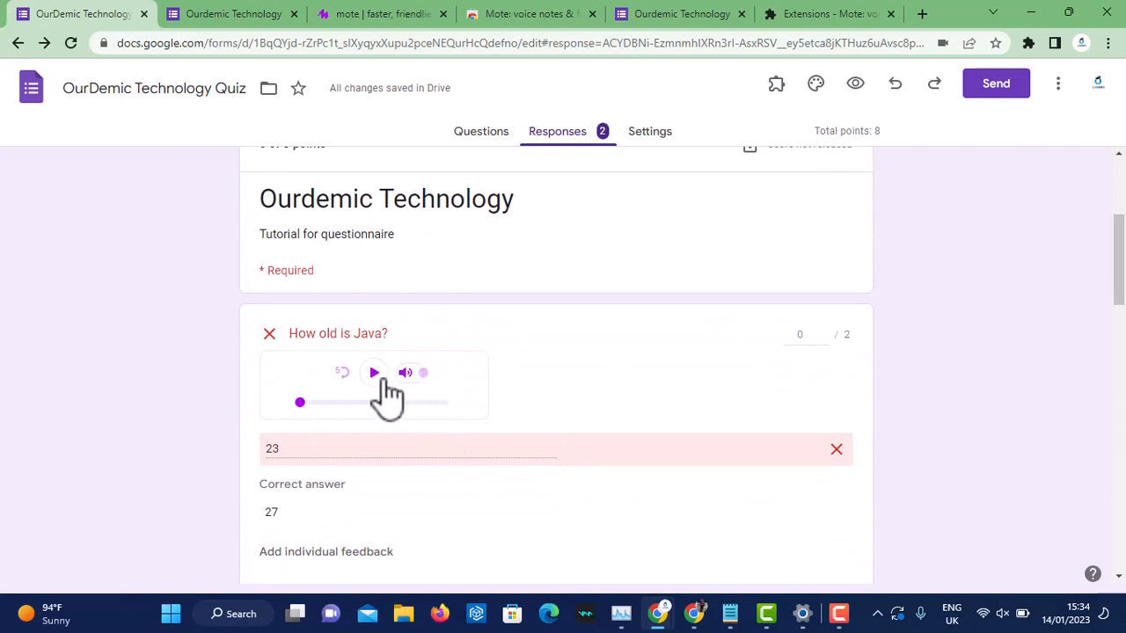
{"action": "scroll", "coordinate": [378, 387], "scroll_direction": "down", "scroll_amount": 3}
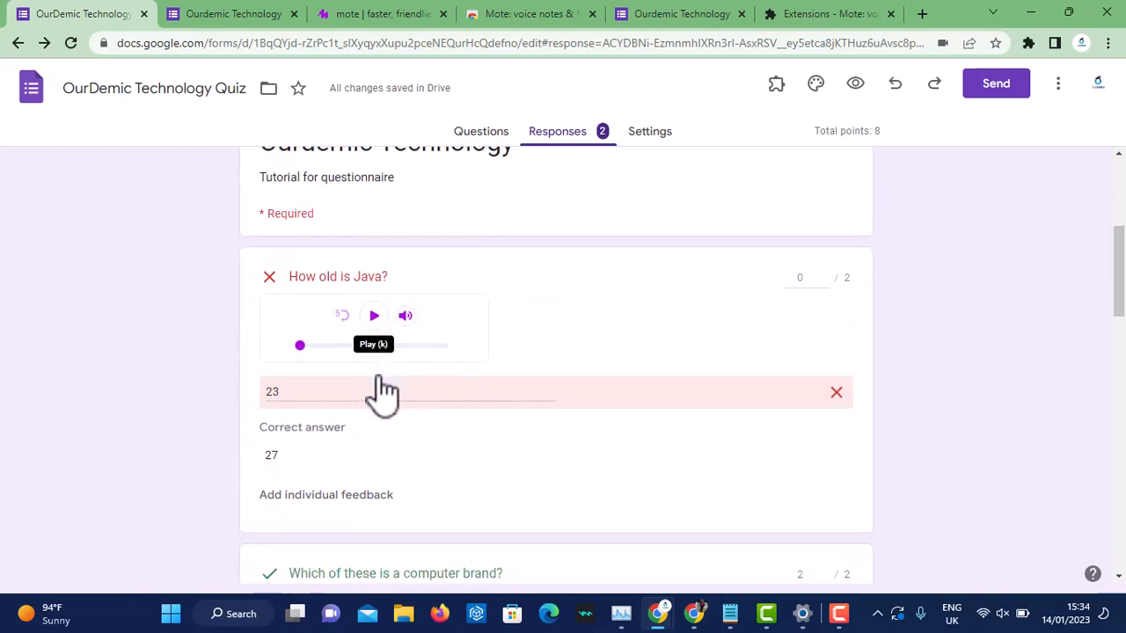
{"action": "scroll", "coordinate": [403, 440], "scroll_direction": "down", "scroll_amount": 8}
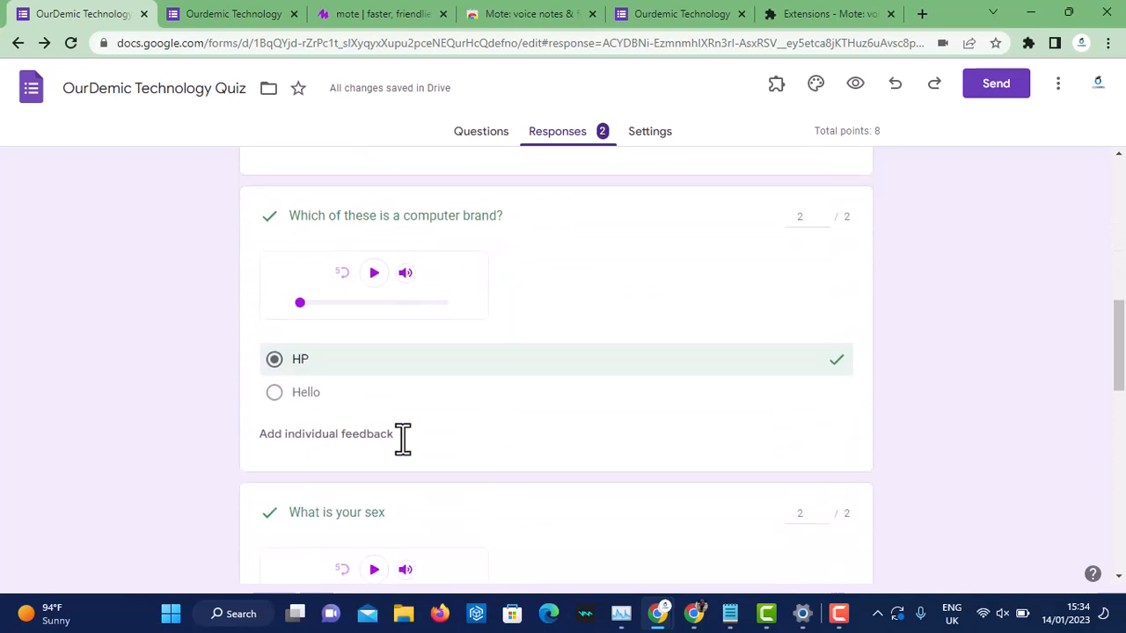
{"action": "scroll", "coordinate": [407, 478], "scroll_direction": "down", "scroll_amount": 3}
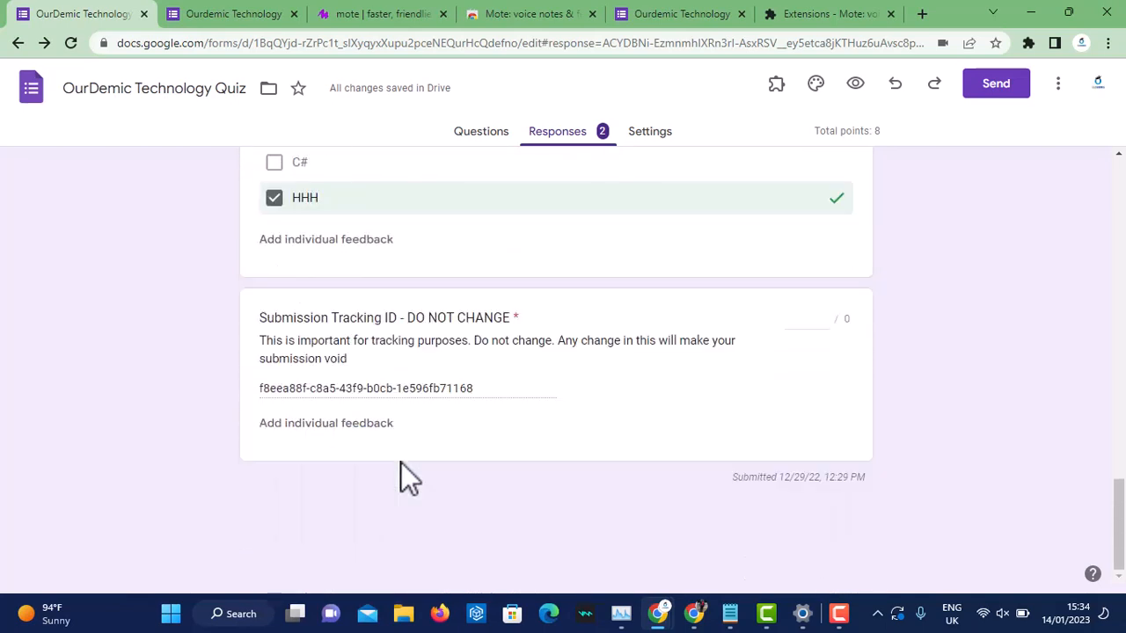